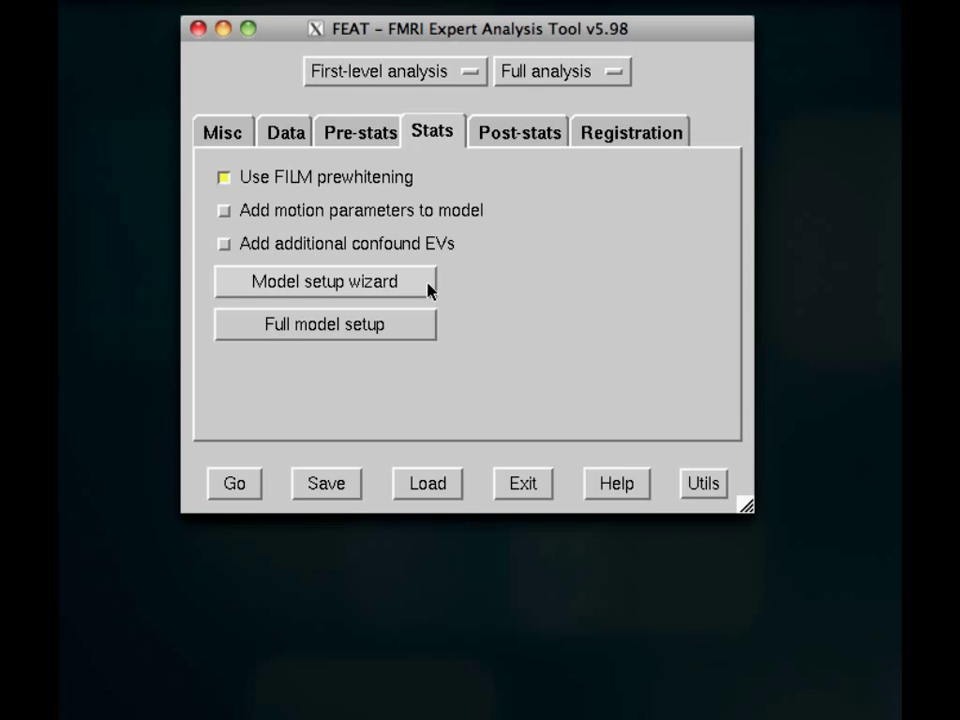
# Open the Full model setup window and set Number of original EVs to 4
pyautogui.click(422, 336)
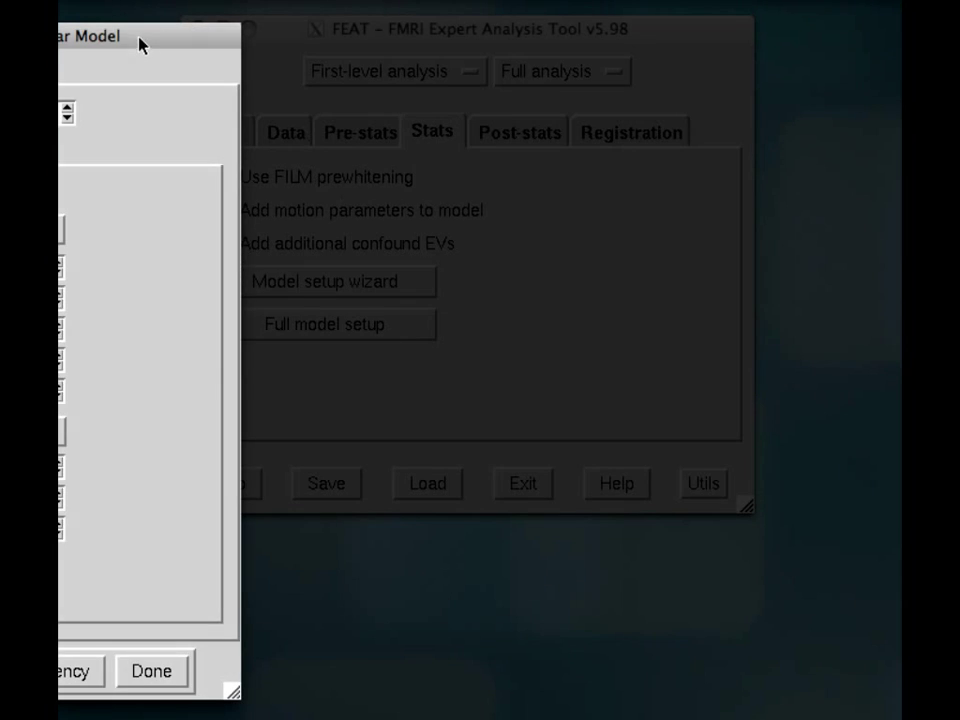
pyautogui.moveTo(141, 41); pyautogui.dragTo(621, 28)
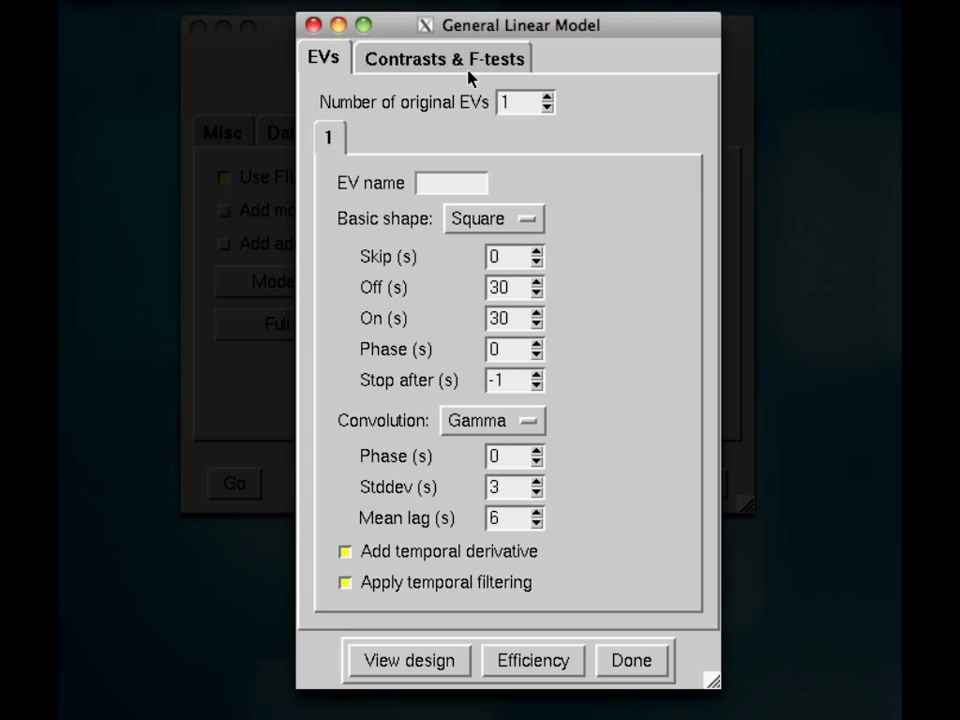
pyautogui.click(547, 97)
pyautogui.click(547, 97)
pyautogui.click(547, 98)
pyautogui.click(547, 98)
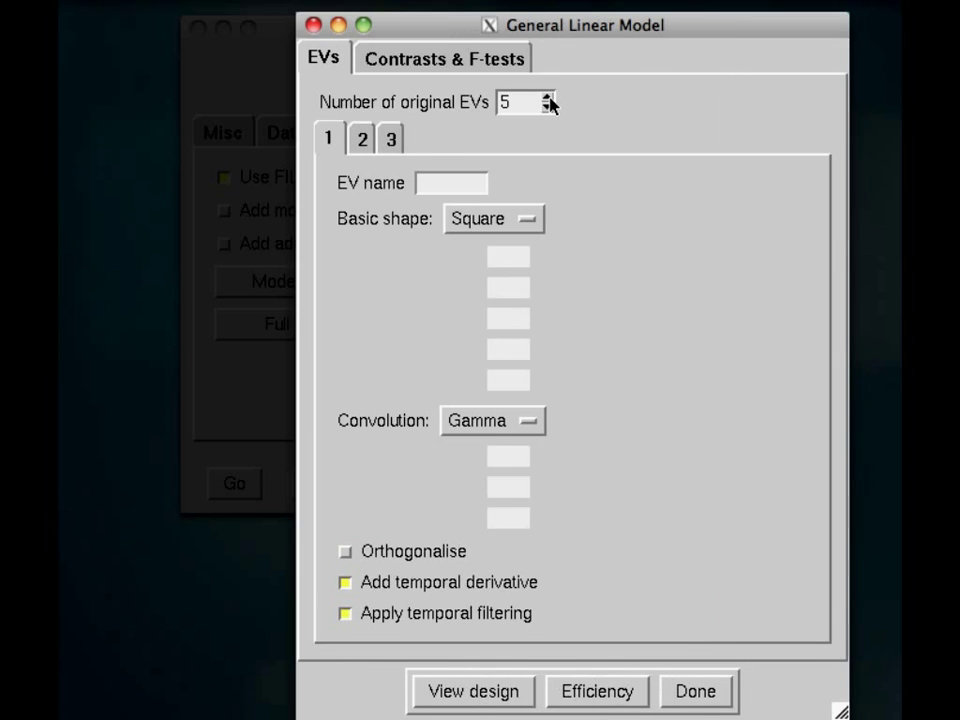
pyautogui.click(547, 108)
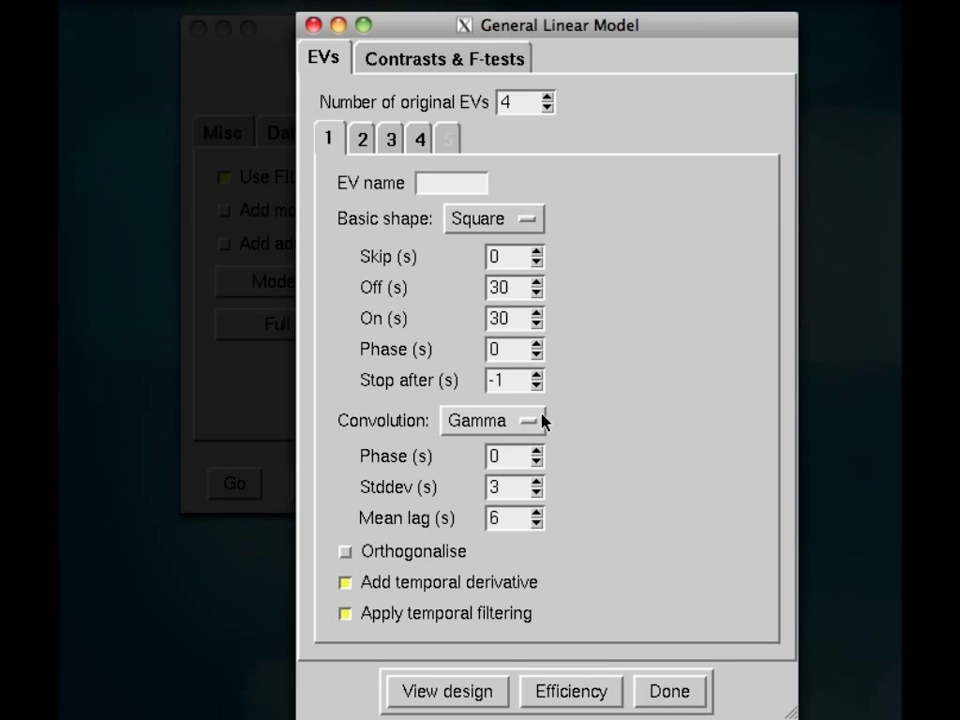
# Switch EV 1's basic shape to Custom (3 column format) and bring up a Terminal beside FEAT
pyautogui.click(528, 220)
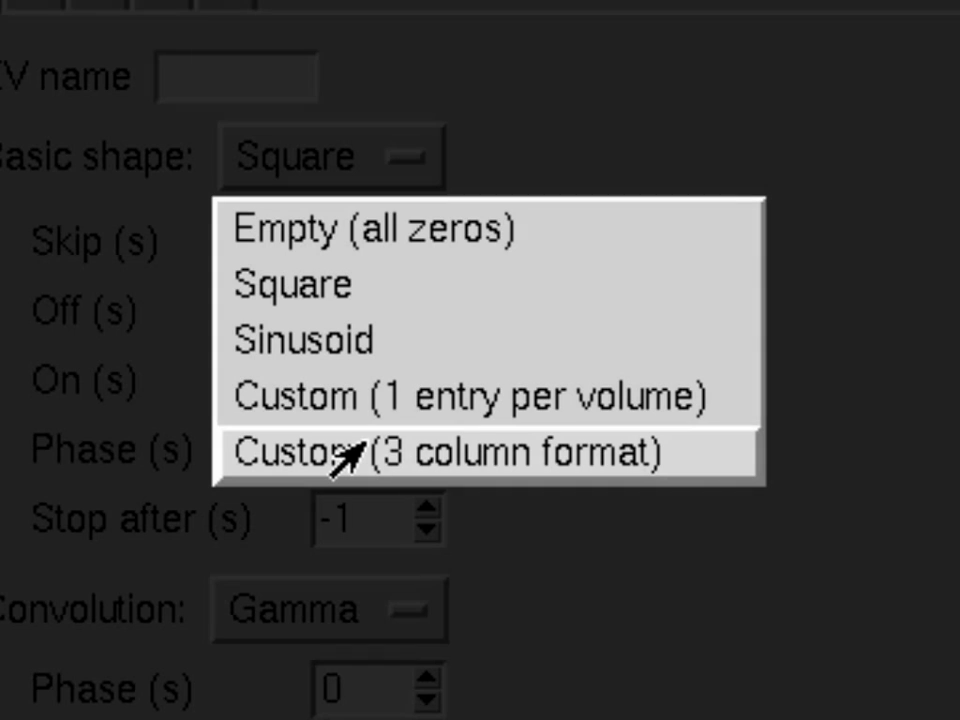
pyautogui.click(345, 460)
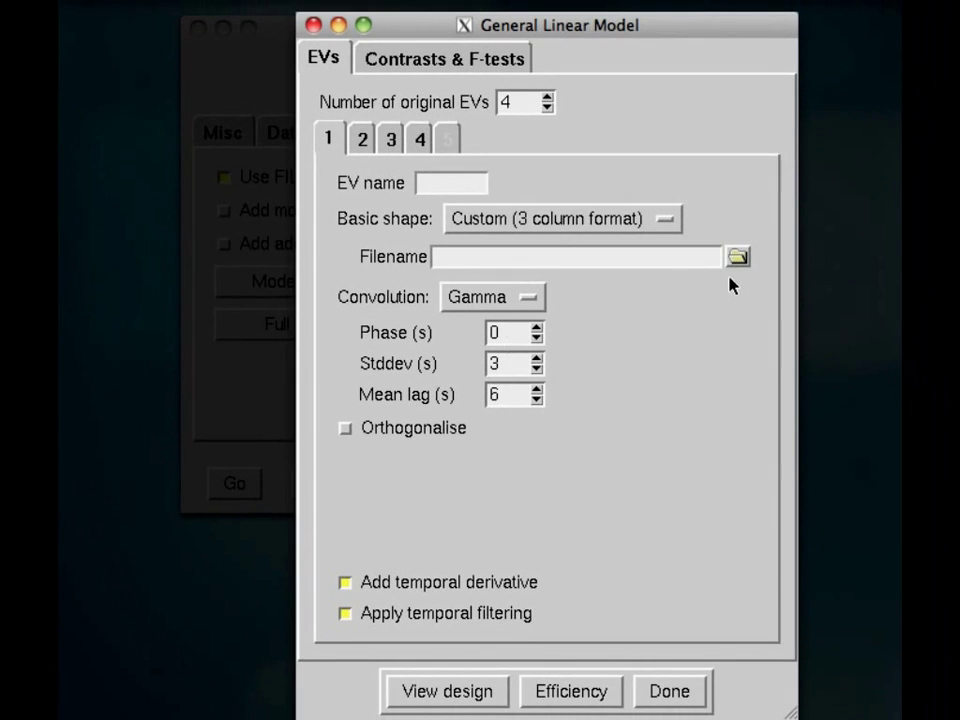
pyautogui.click(737, 259)
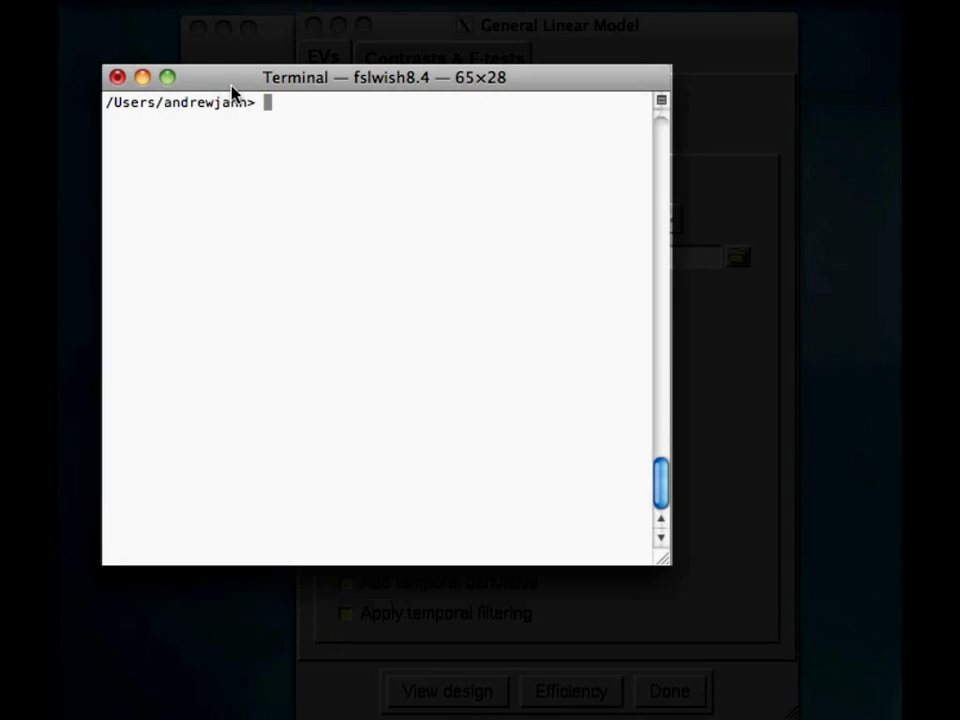
pyautogui.moveTo(231, 90); pyautogui.dragTo(330, 104)
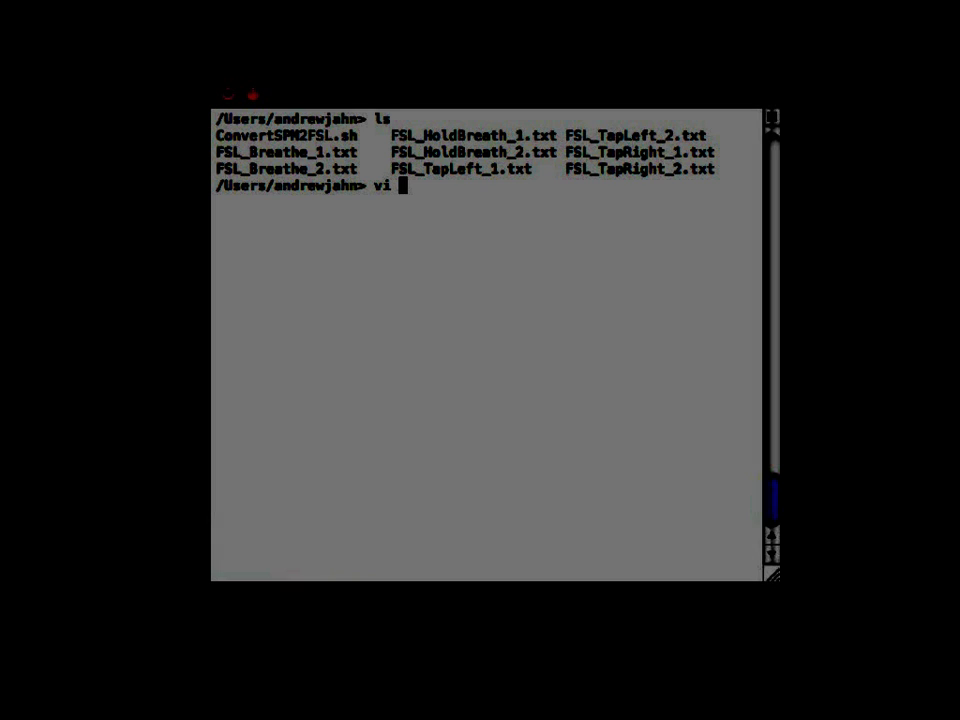
# Open FSL_TapLeft_1.txt in vi, showing four onsets with duration 15 and weight 1
pyautogui.write('FSL_TapLeft_1')
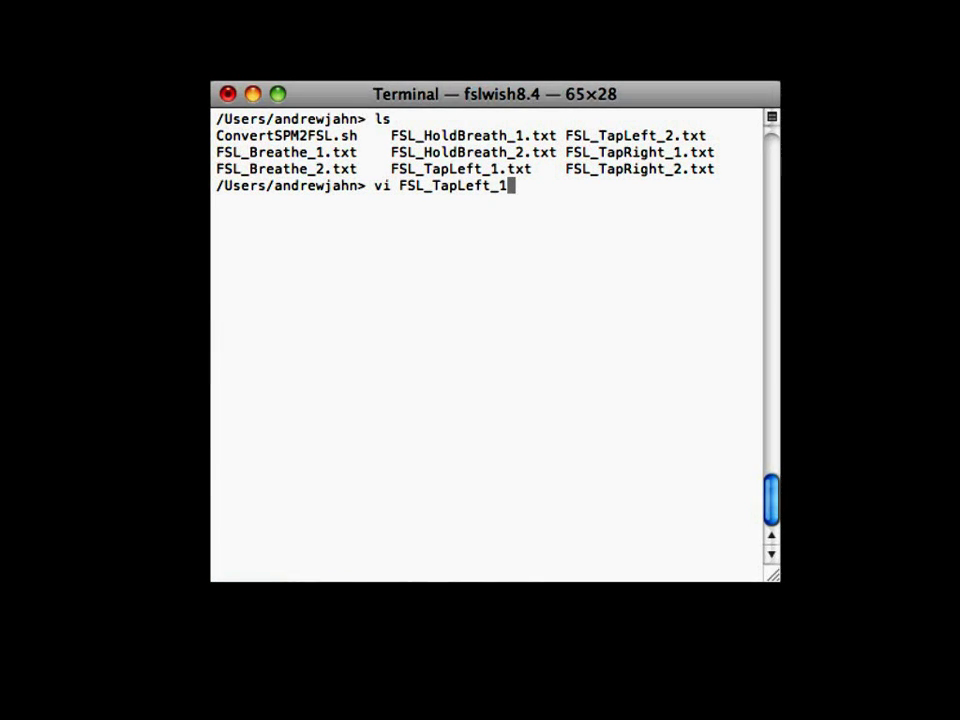
pyautogui.write('.txt')
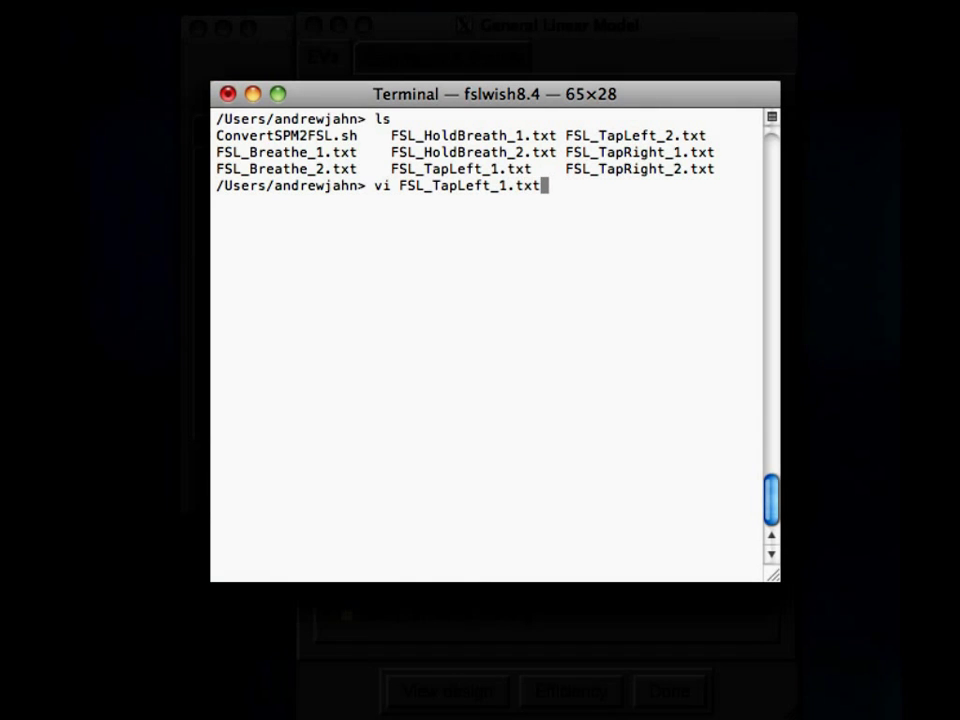
pyautogui.press('Return')
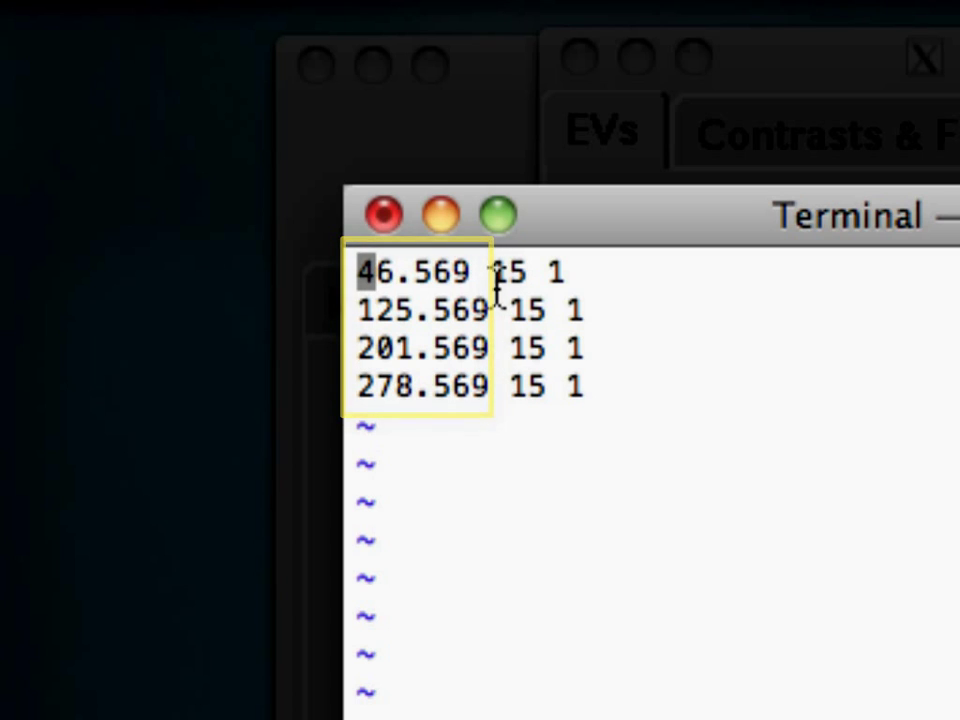
# Step through the onset, duration 15 and weight 1 columns, then quit vi with :q
pyautogui.press('Right')
pyautogui.press('Right')
pyautogui.press('Right')
pyautogui.press('Right')
pyautogui.press('Right')
pyautogui.press('Right')
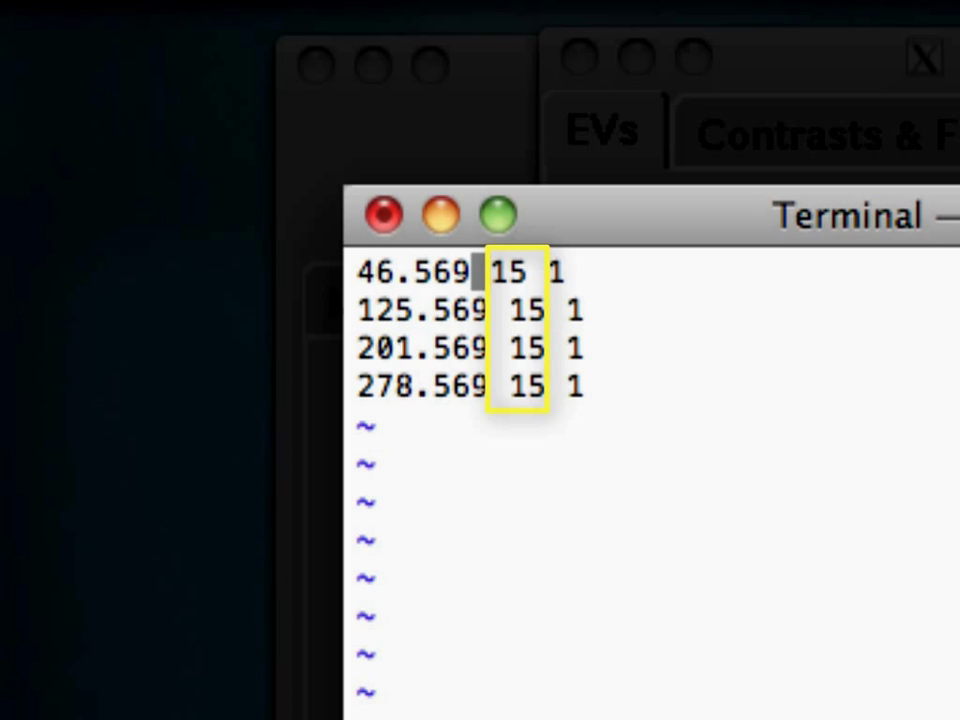
pyautogui.press('Right')
pyautogui.press('Right')
pyautogui.press('Right')
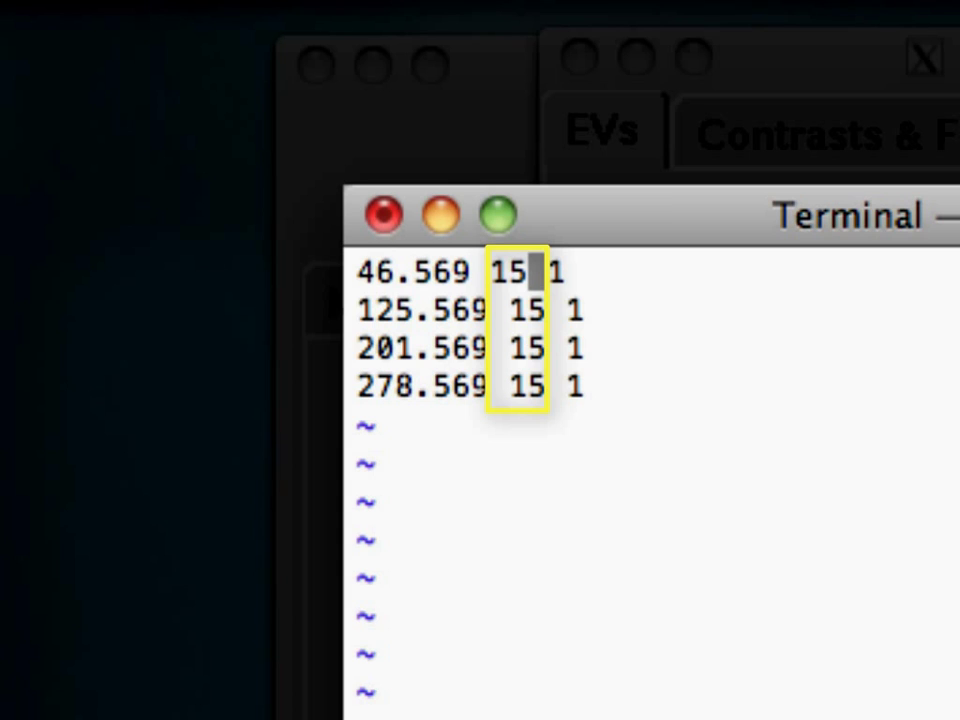
pyautogui.press('l')
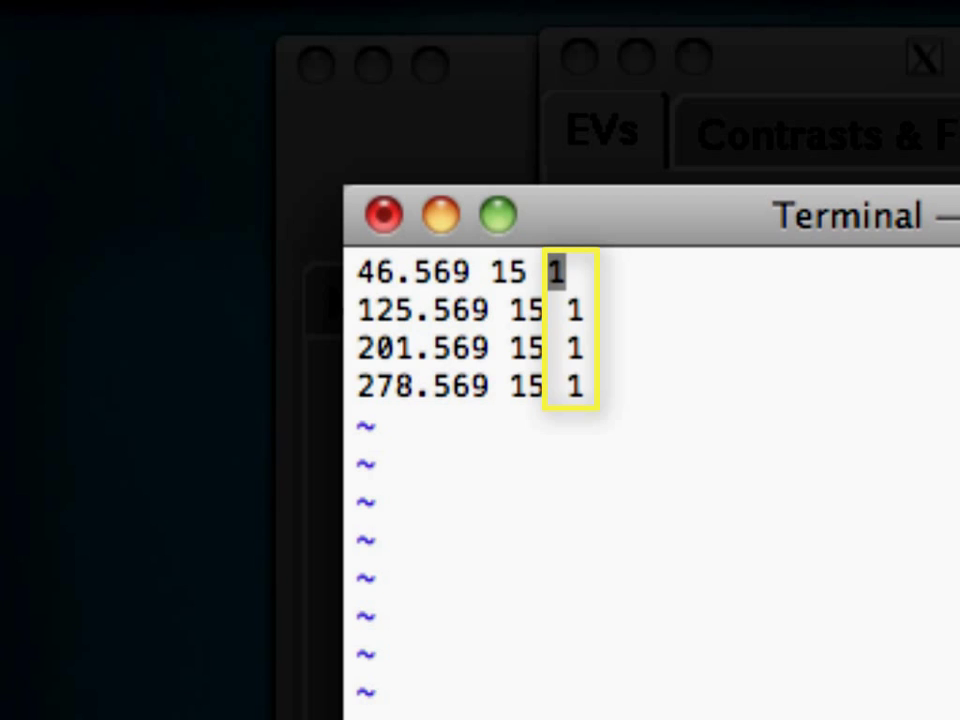
pyautogui.press('Down')
pyautogui.press('Down')
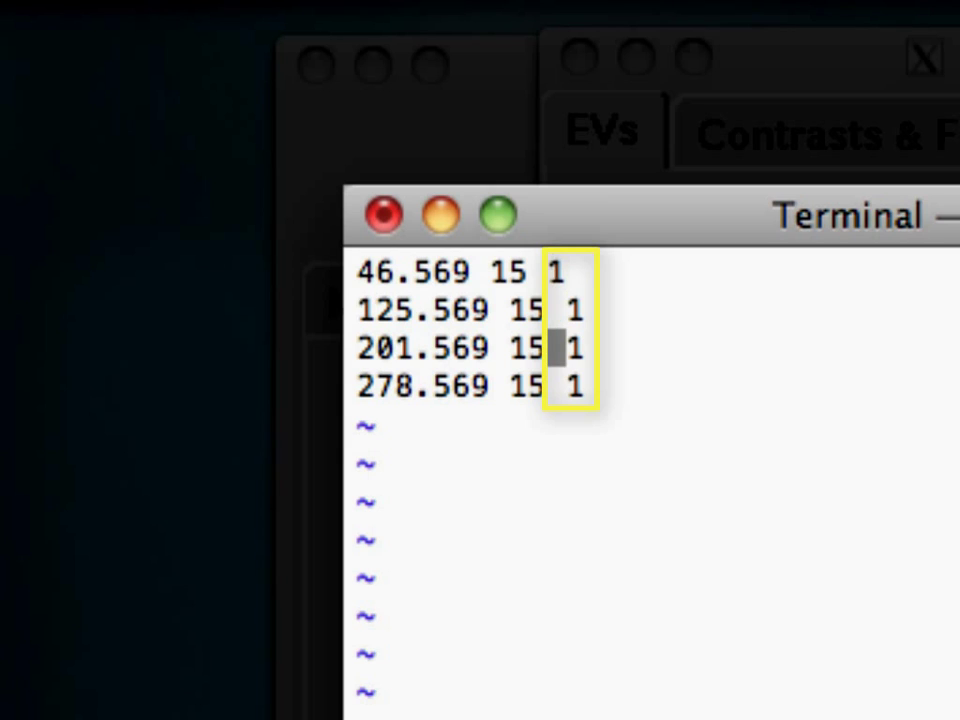
pyautogui.press('Up')
pyautogui.press('Right')
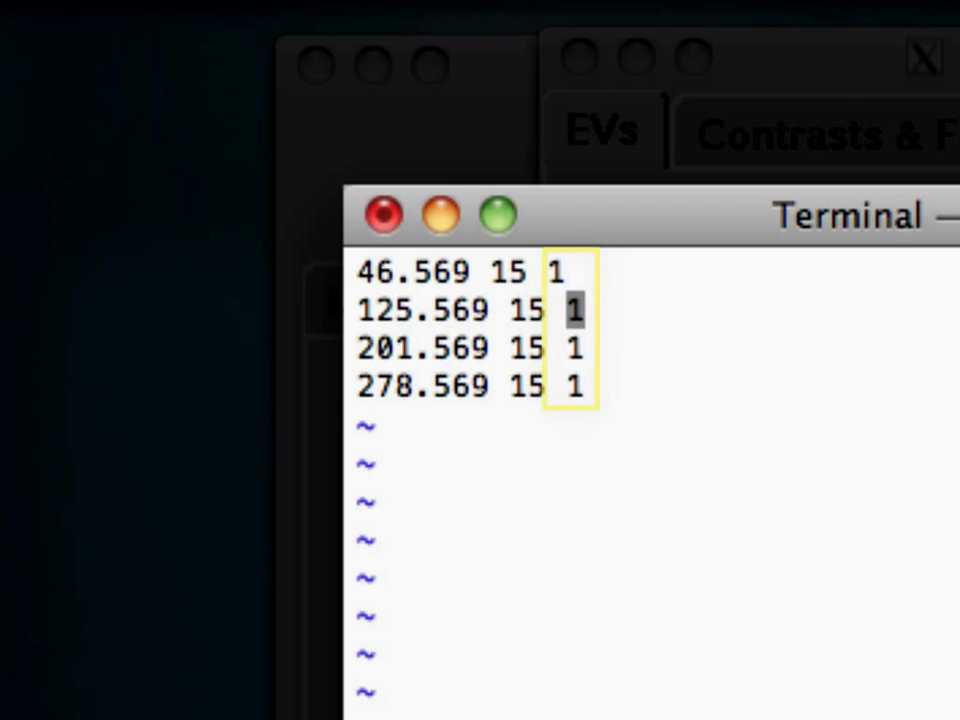
pyautogui.write(':q')
pyautogui.press('Return')
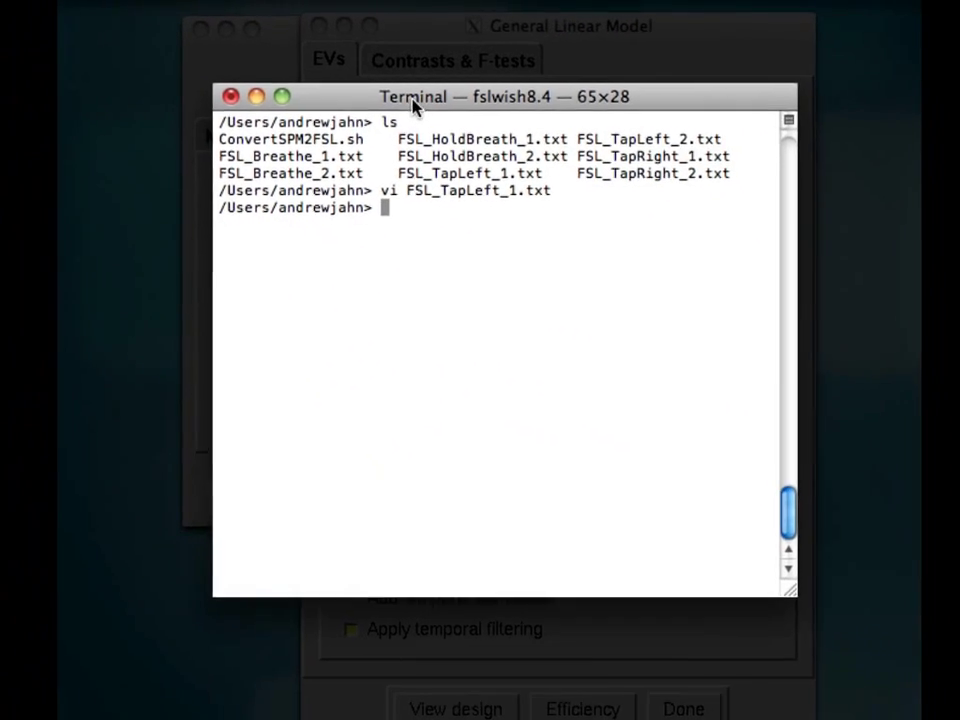
# Minimise the Terminal and name EV 1 TapLeft
pyautogui.doubleClick(789, 222)
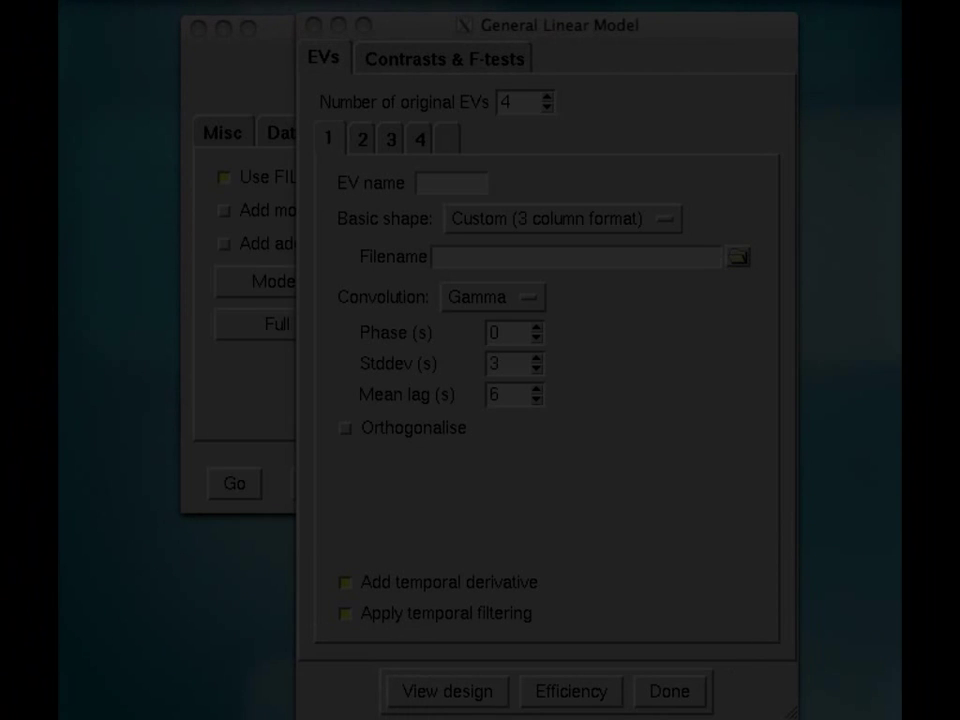
pyautogui.click(459, 182)
pyautogui.write('TapLeft')
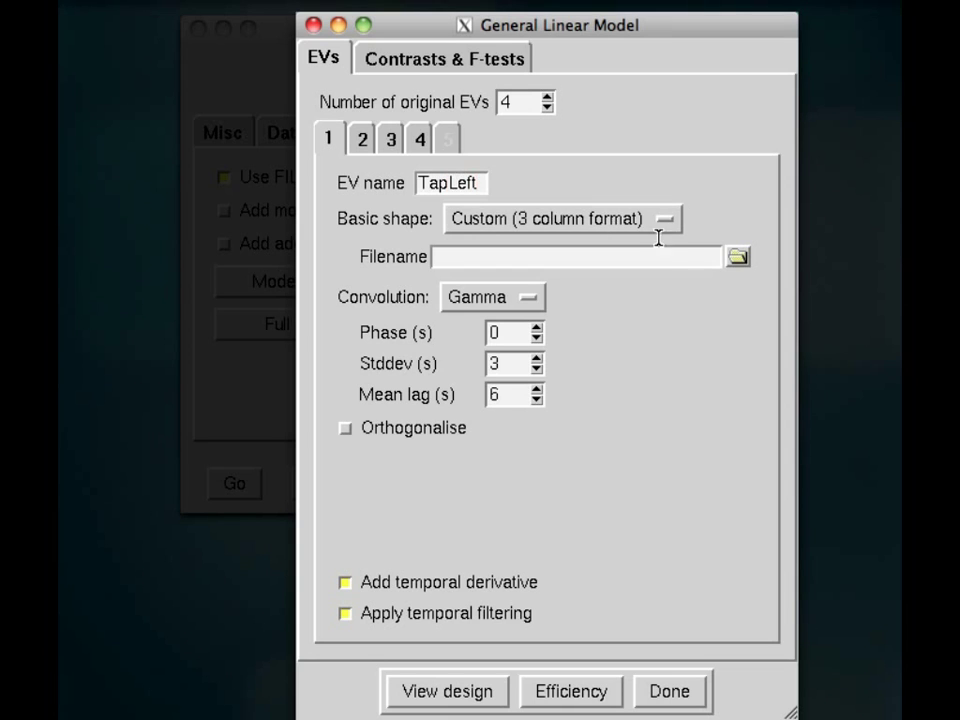
# Load FSL_TapLeft_1.txt from the FSL_Onsets folder as EV 1's timing file
pyautogui.click(734, 259)
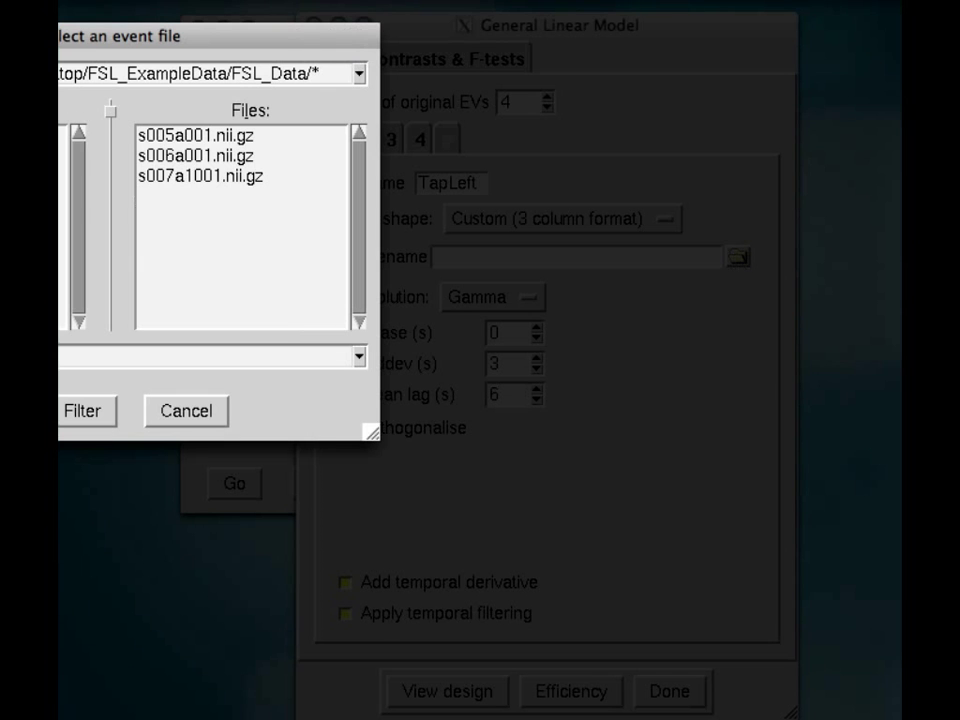
pyautogui.moveTo(130, 38); pyautogui.dragTo(313, 81)
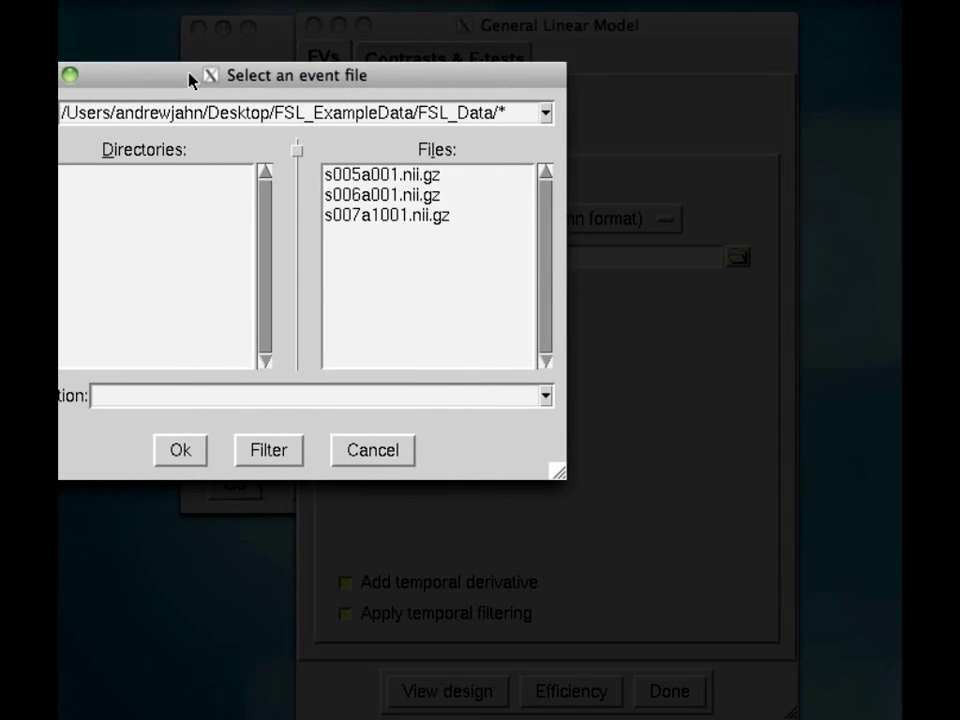
pyautogui.moveTo(191, 79); pyautogui.dragTo(340, 150)
pyautogui.doubleClick(249, 222)
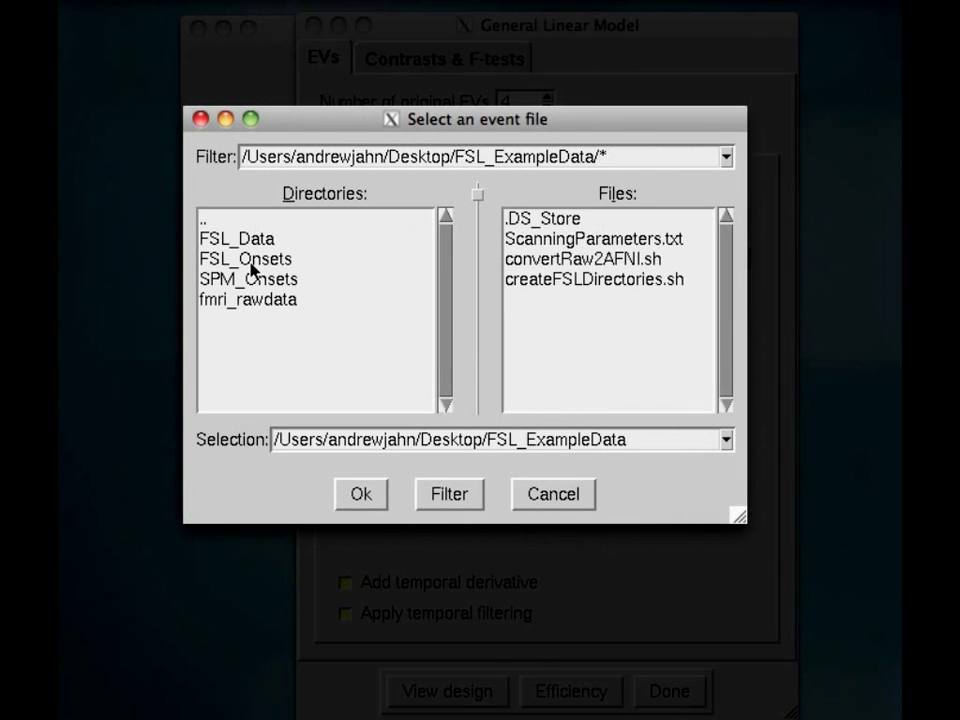
pyautogui.click(254, 262)
pyautogui.doubleClick(254, 262)
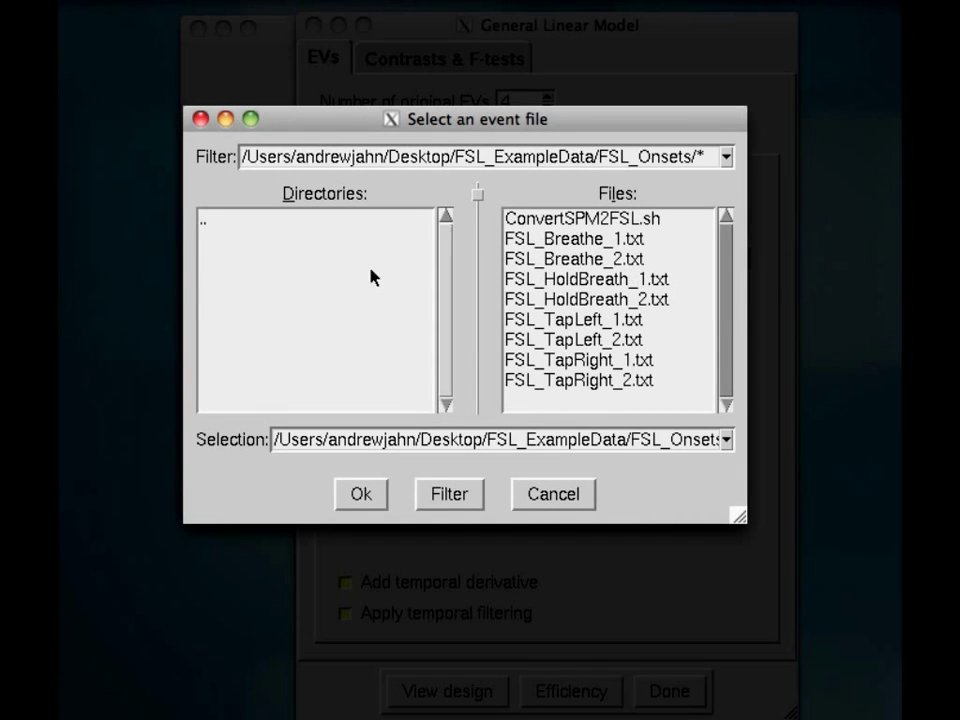
pyautogui.doubleClick(555, 319)
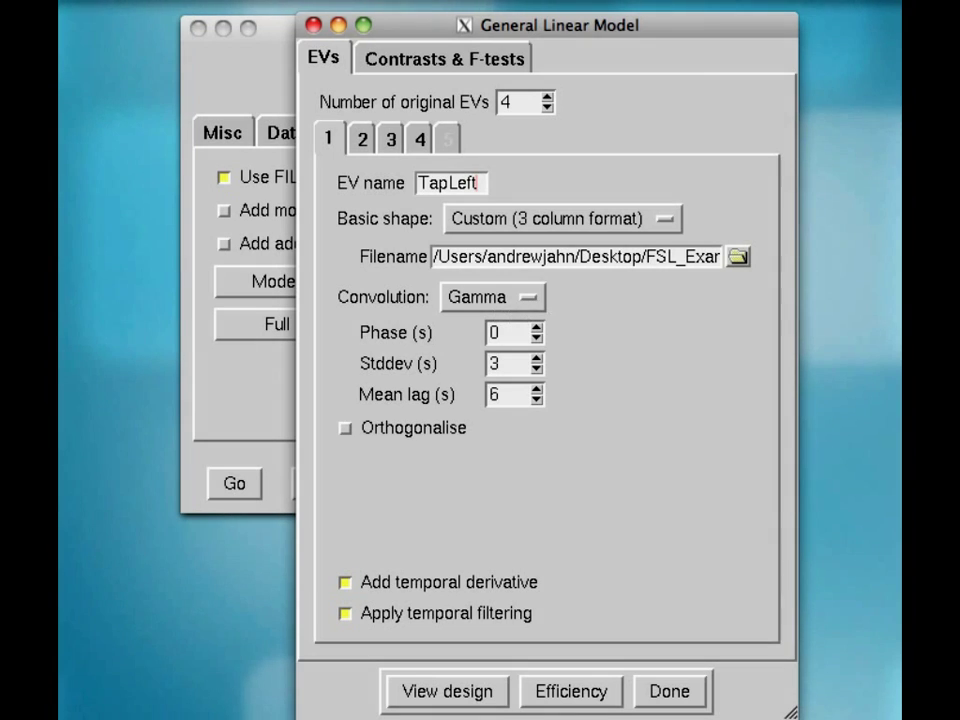
pyautogui.press('super+Tab')
pyautogui.moveTo(587, 76); pyautogui.dragTo(417, 62)
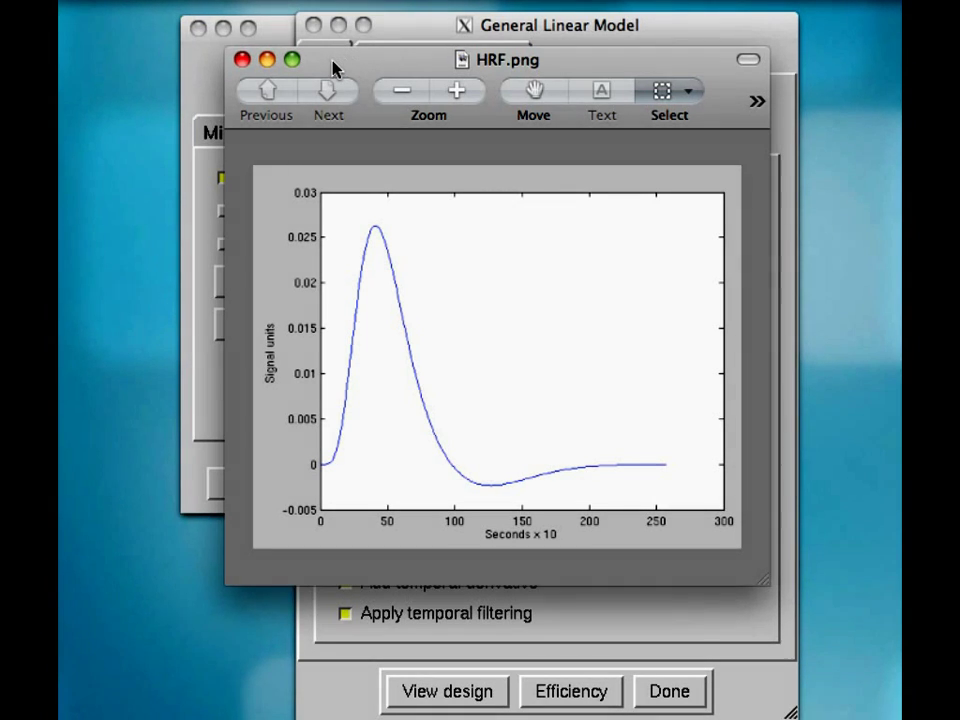
pyautogui.press('super+w')
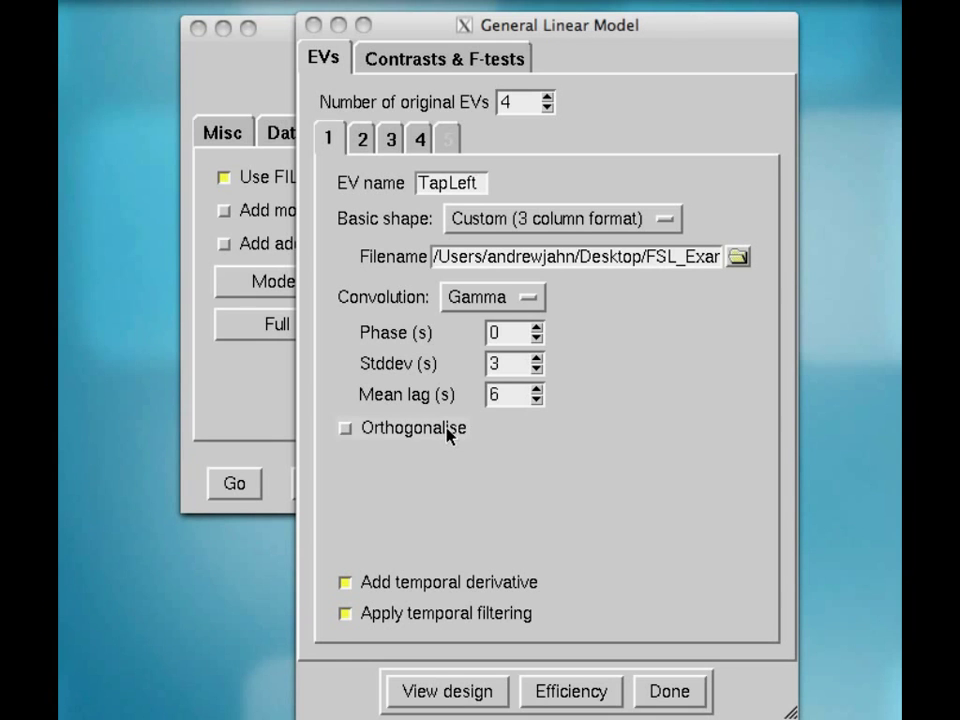
# Toggle Orthogonalise on and back off, then view the design, triggering a collinearity warning
pyautogui.click(450, 430)
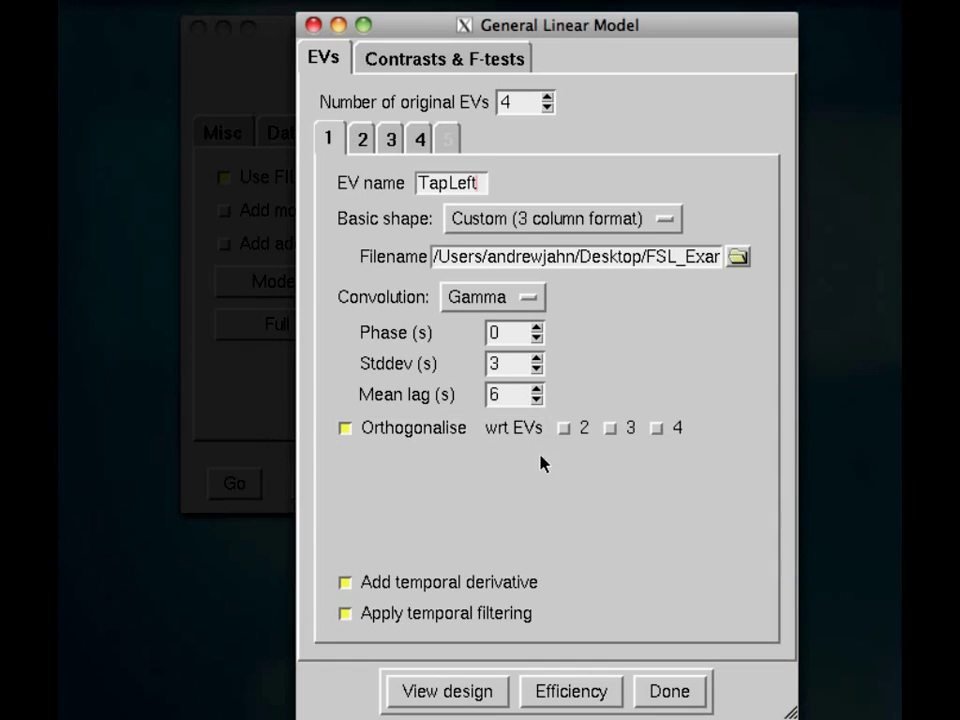
pyautogui.click(400, 434)
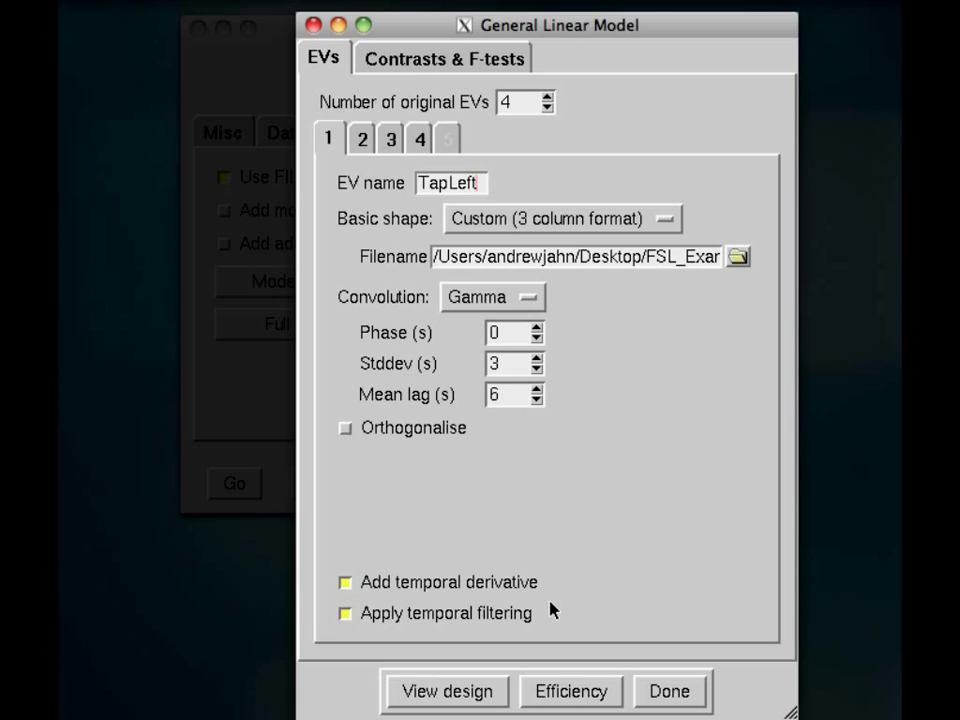
pyautogui.click(483, 690)
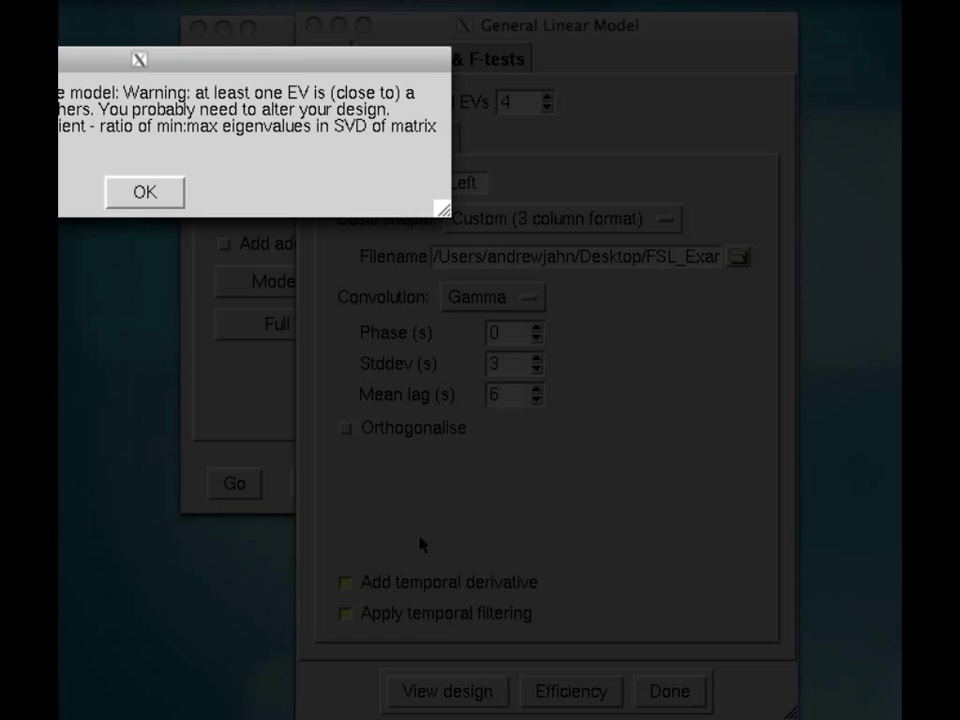
# Dismiss the design warning and bring the full design matrix window into view
pyautogui.click(154, 193)
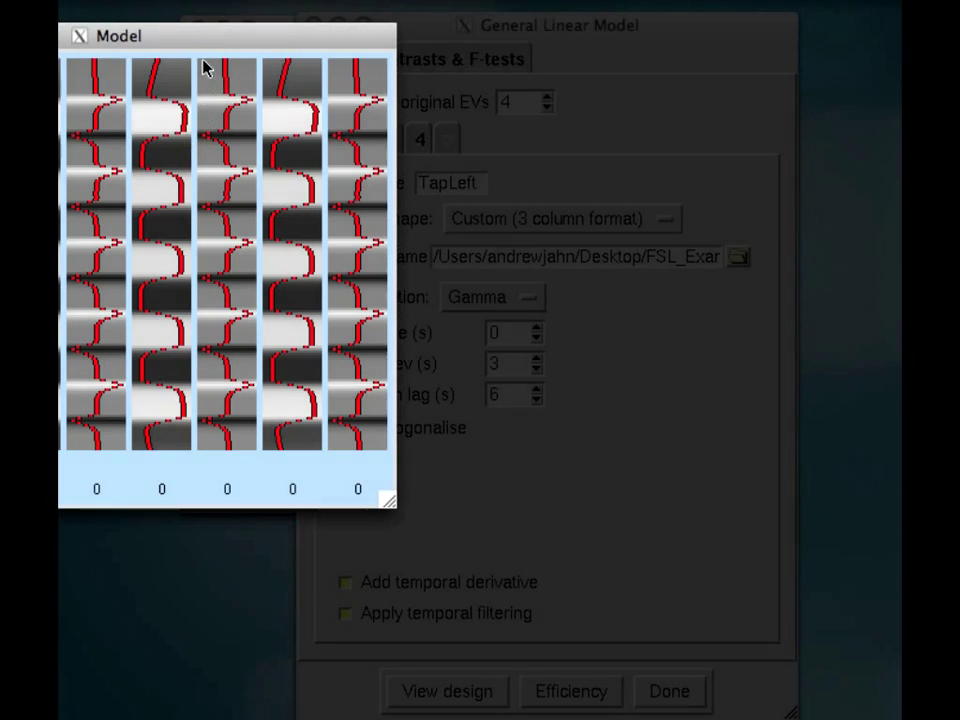
pyautogui.moveTo(180, 41); pyautogui.dragTo(567, 108)
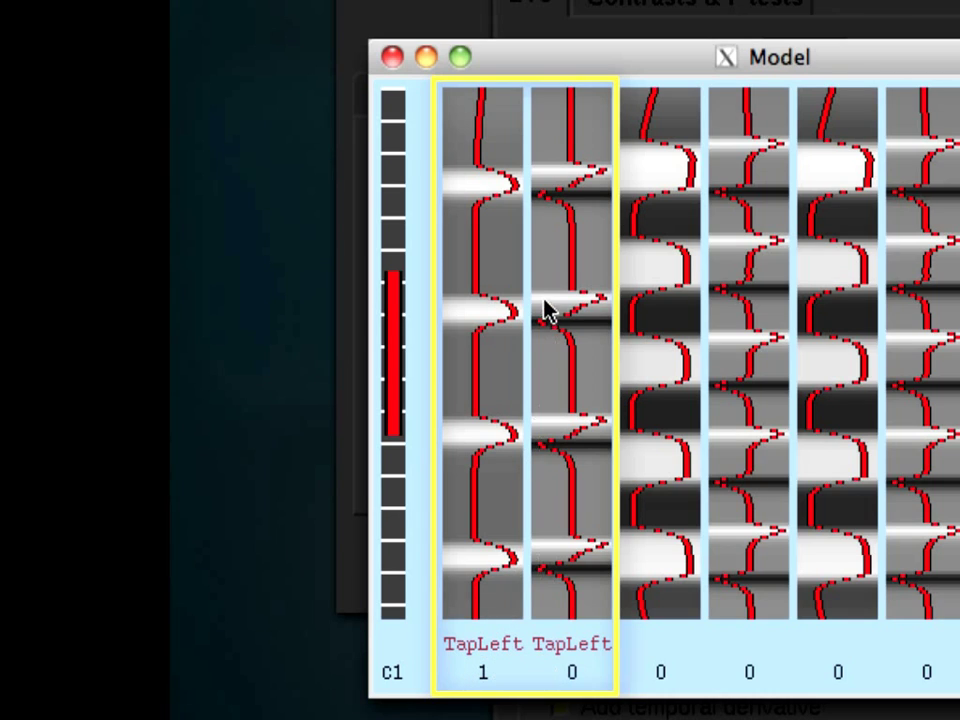
# Remove TapLeft's temporal derivative and bring up the updated single-column design matrix
pyautogui.click(392, 58)
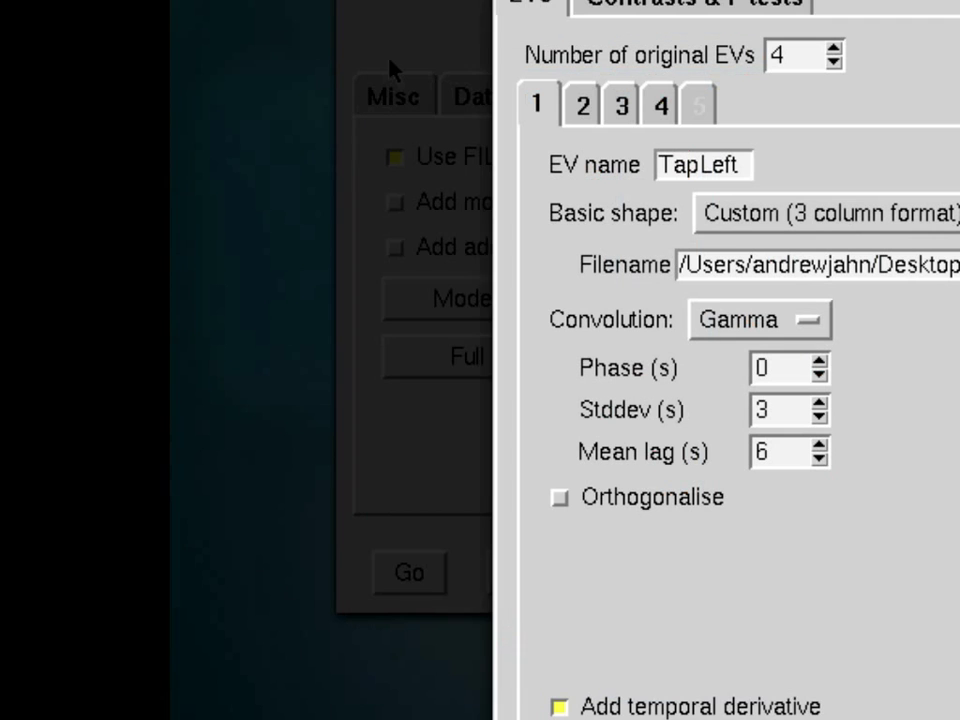
pyautogui.click(560, 707)
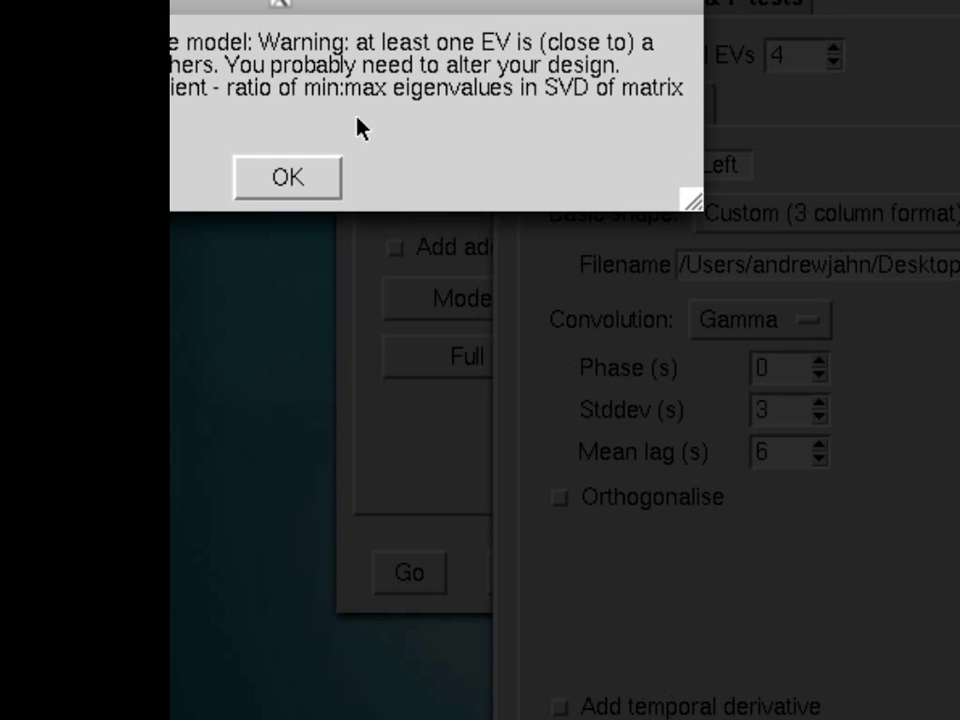
pyautogui.click(288, 177)
pyautogui.moveTo(565, 2); pyautogui.dragTo(814, 79)
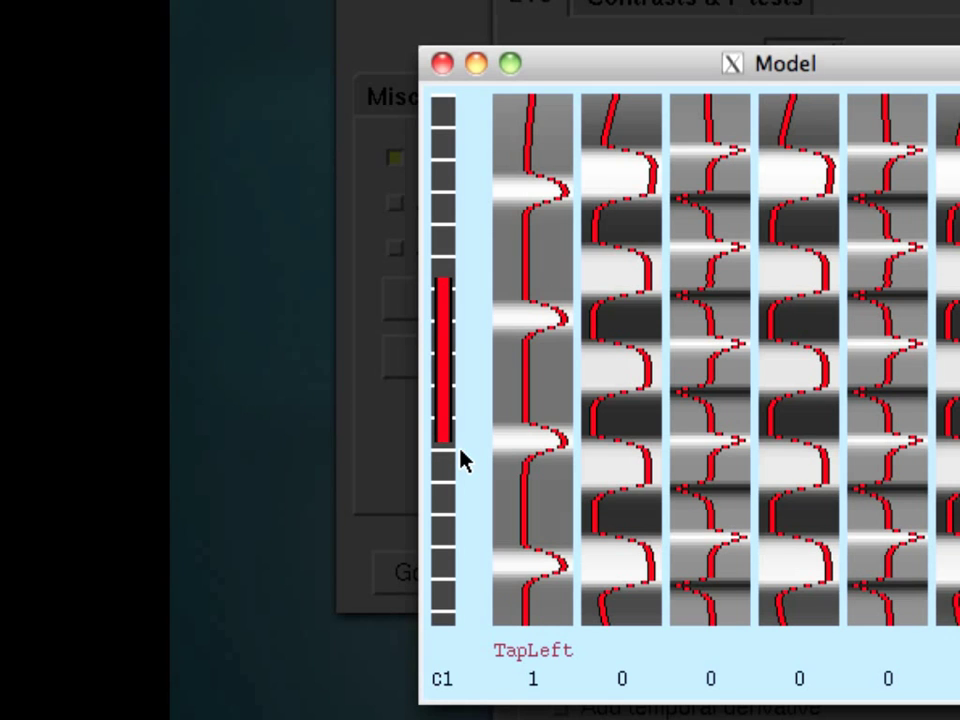
# Name EV 2 TapRight and set its basic shape to Custom (3 column format)
pyautogui.click(443, 64)
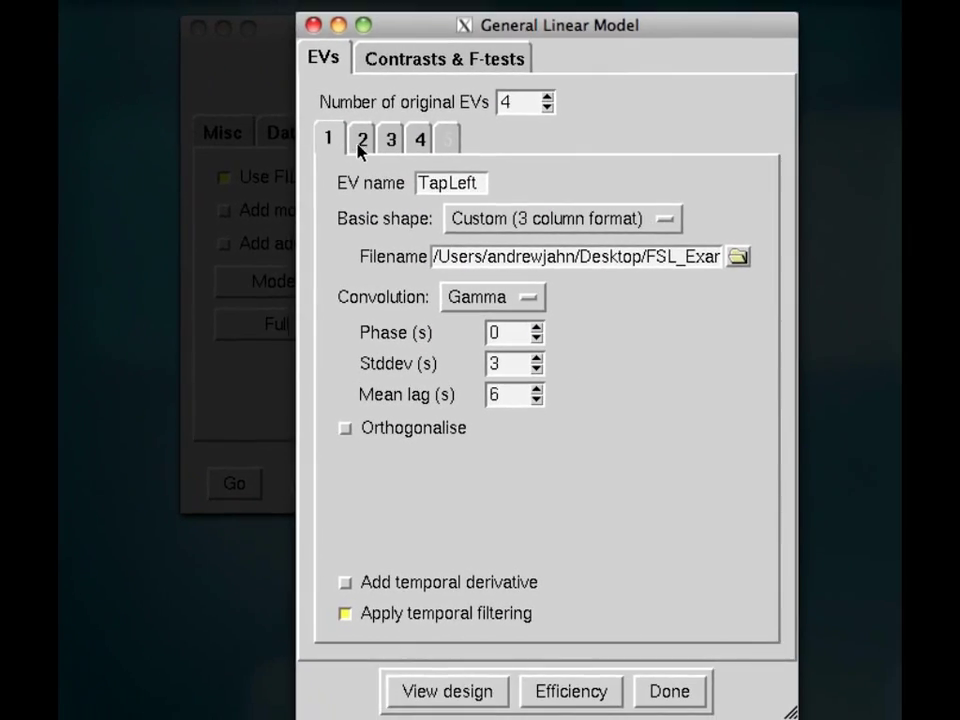
pyautogui.click(582, 105)
pyautogui.click(432, 185)
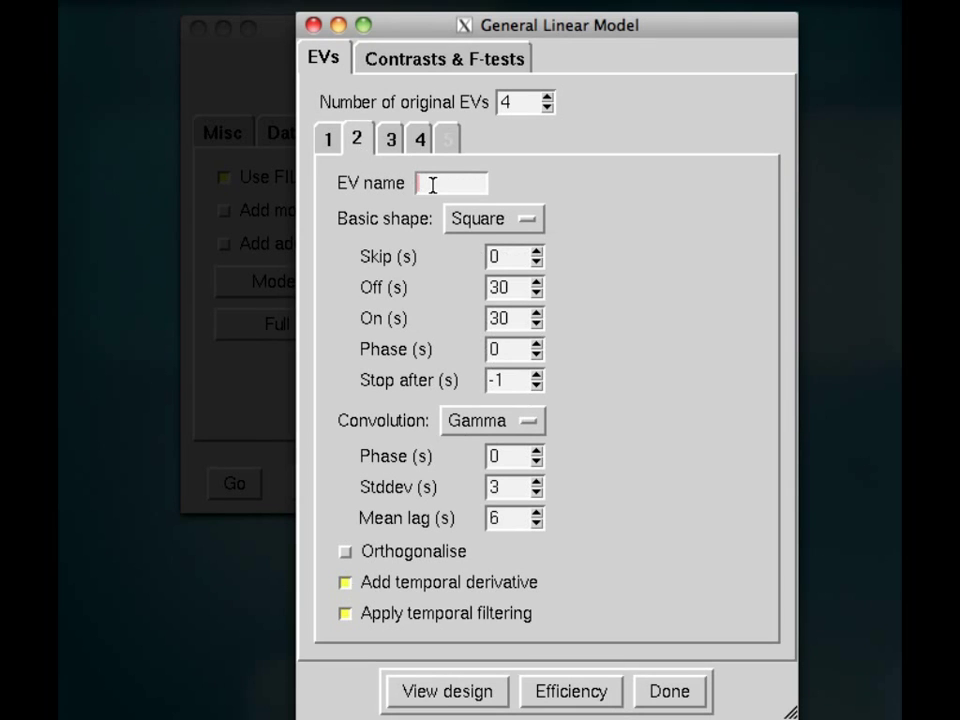
pyautogui.write('TapRight')
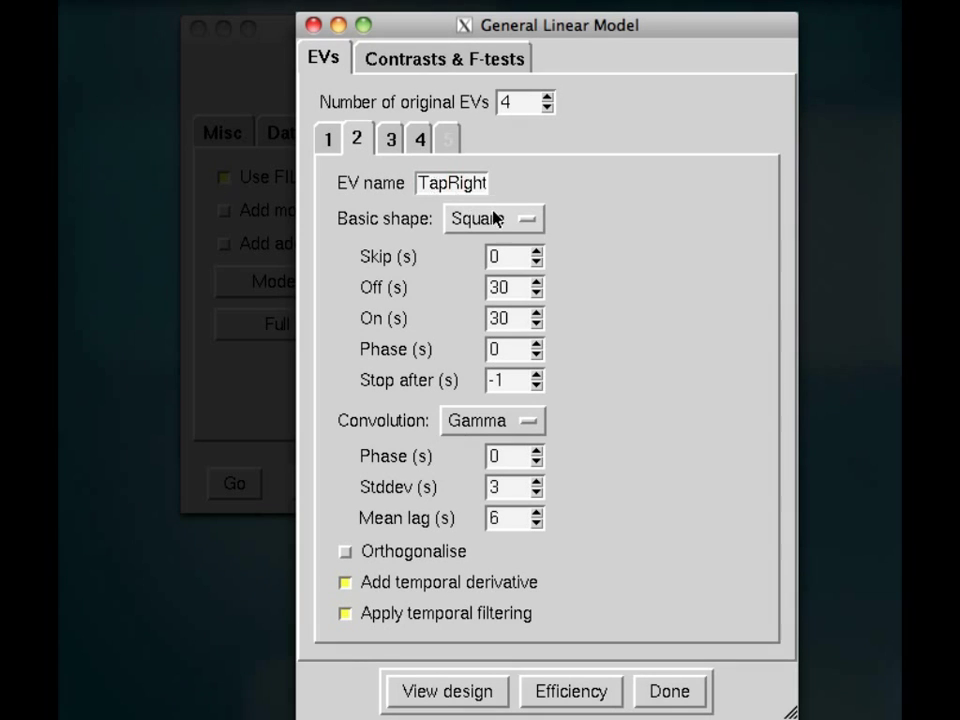
pyautogui.click(497, 219)
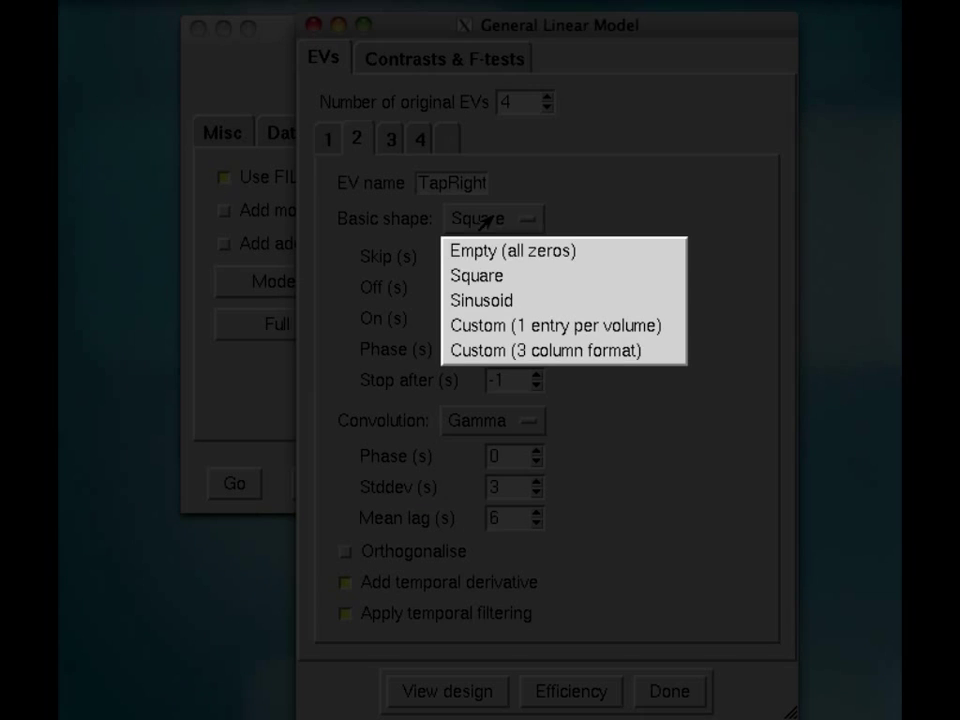
pyautogui.click(521, 351)
# Load FSL_TapRight_1.txt from the FSL_Onsets folder as EV 2's onset file
pyautogui.click(738, 260)
pyautogui.moveTo(88, 34); pyautogui.dragTo(402, 76)
pyautogui.doubleClick(270, 178)
pyautogui.doubleClick(236, 216)
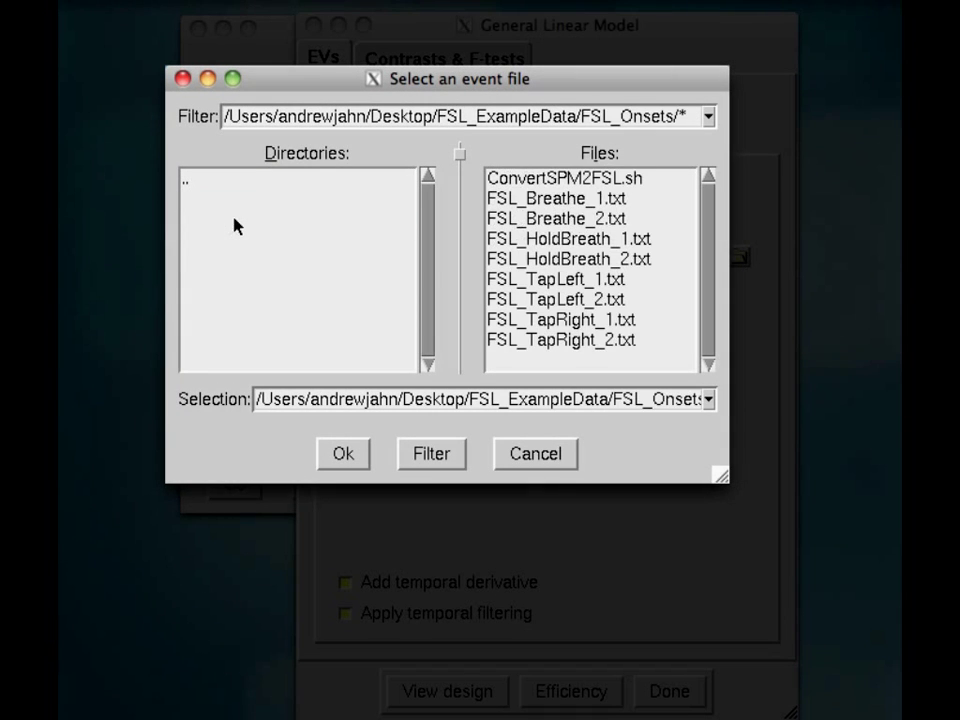
pyautogui.doubleClick(596, 321)
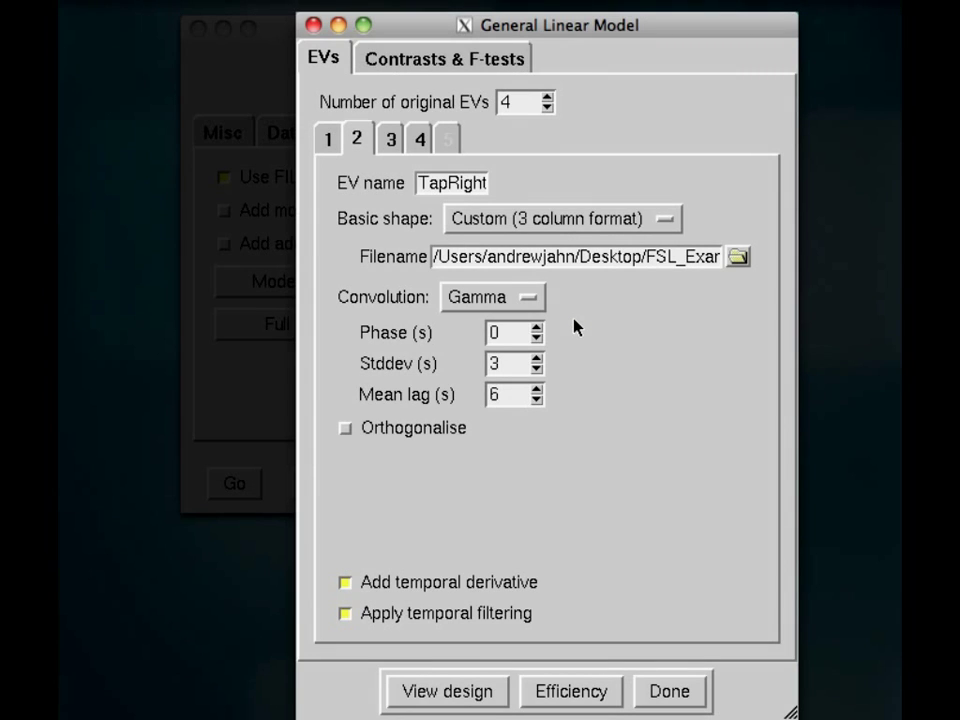
# Set EV 3 to Breathe, Custom (3 column format), loading FSL_Breathe_1.txt from FSL_Onsets
pyautogui.click(396, 140)
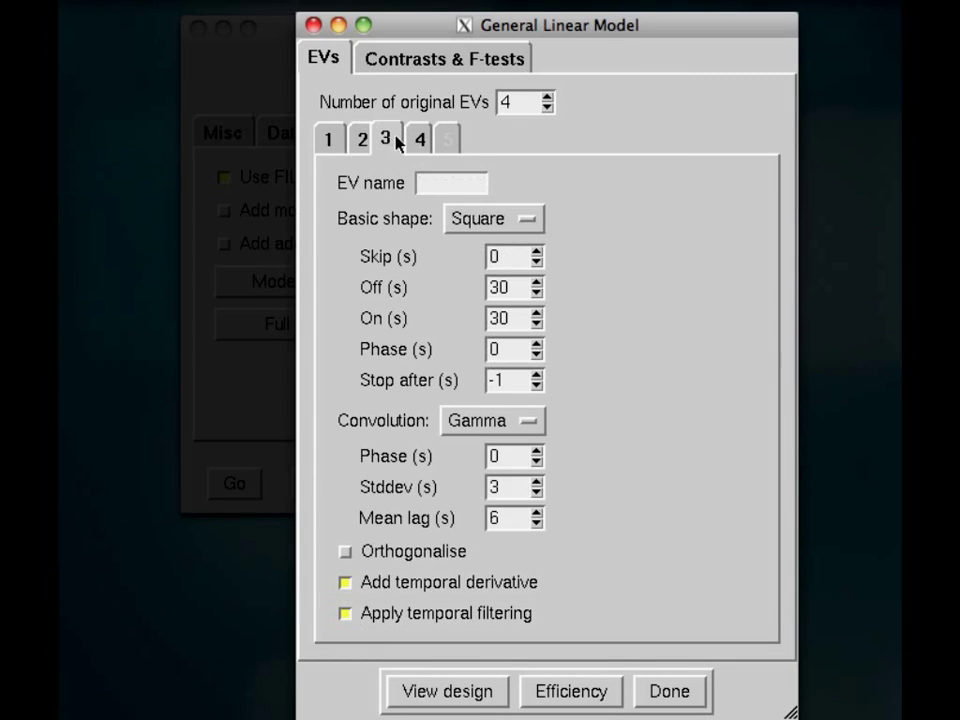
pyautogui.write('Breathe')
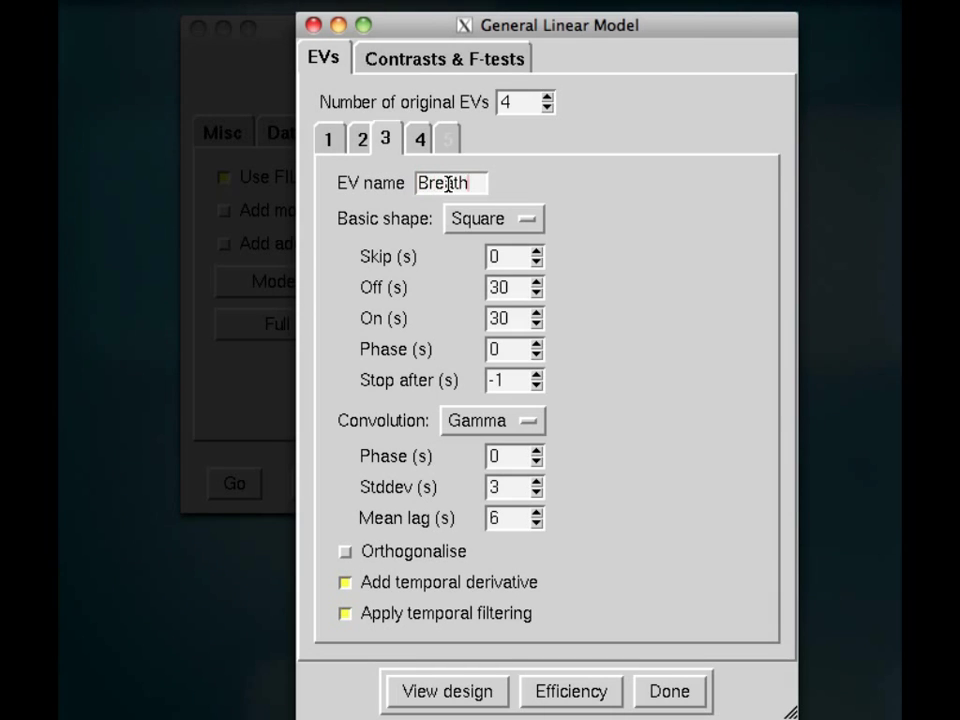
pyautogui.click(505, 216)
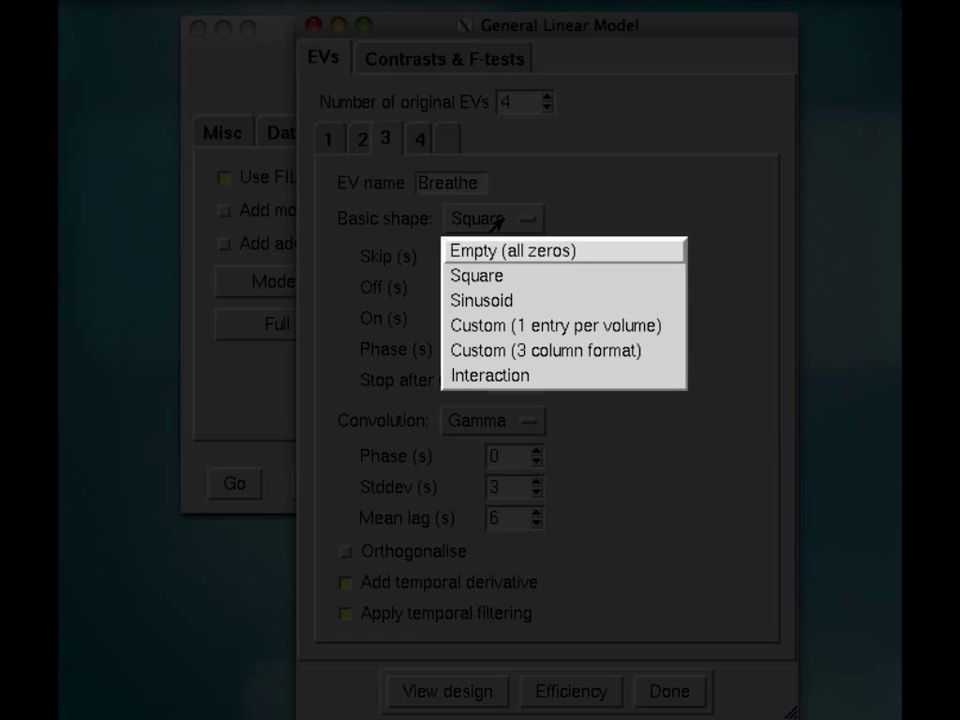
pyautogui.click(495, 354)
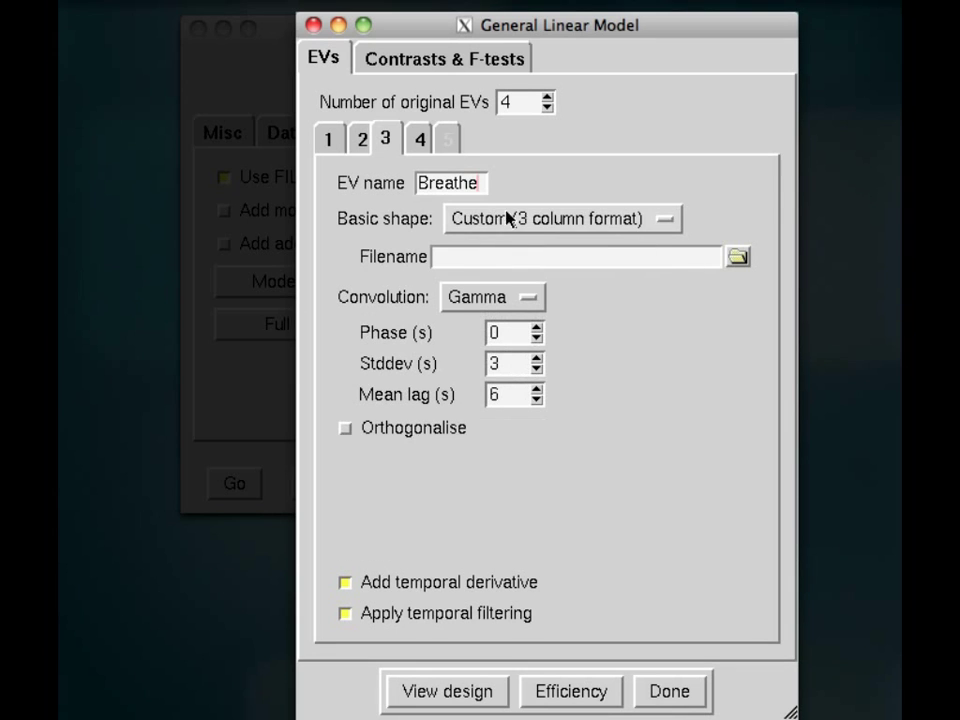
pyautogui.click(735, 260)
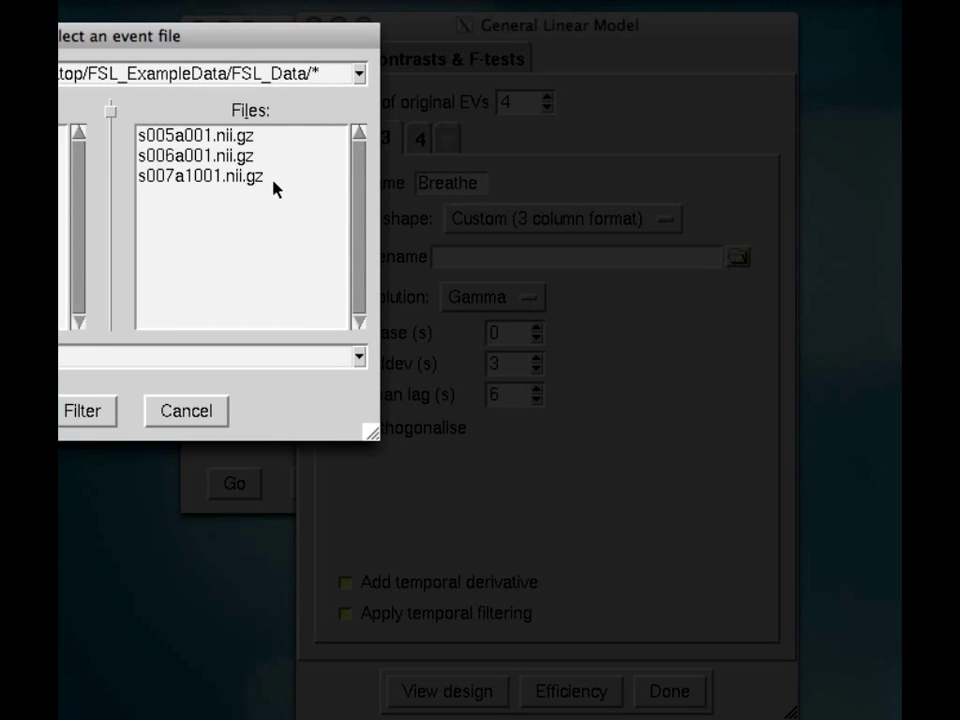
pyautogui.moveTo(221, 47); pyautogui.dragTo(432, 113)
pyautogui.doubleClick(231, 205)
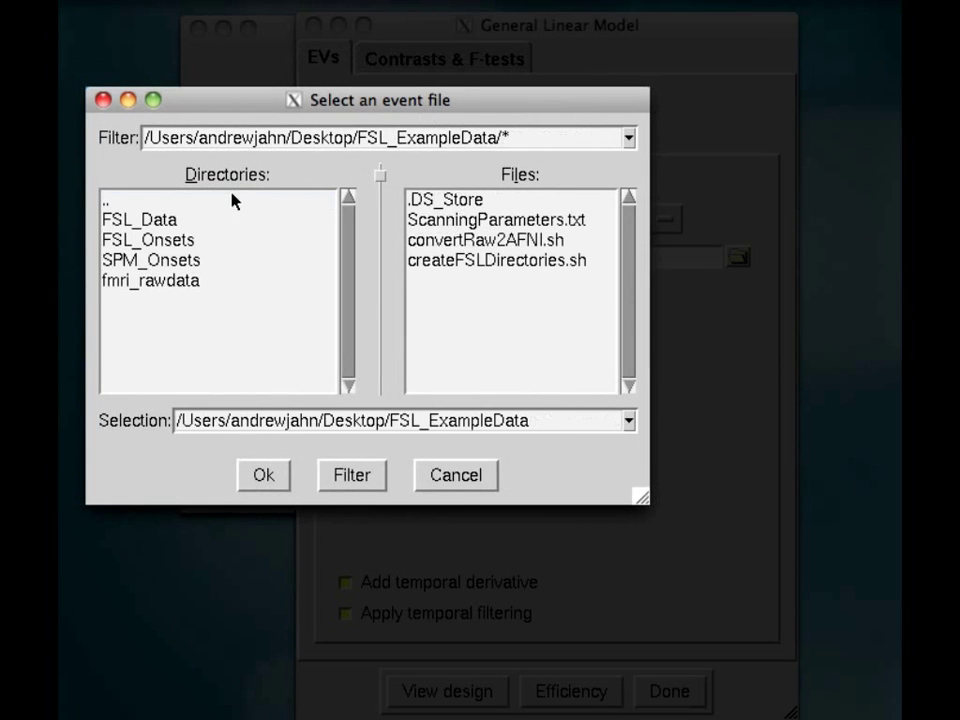
pyautogui.click(190, 242)
pyautogui.doubleClick(190, 245)
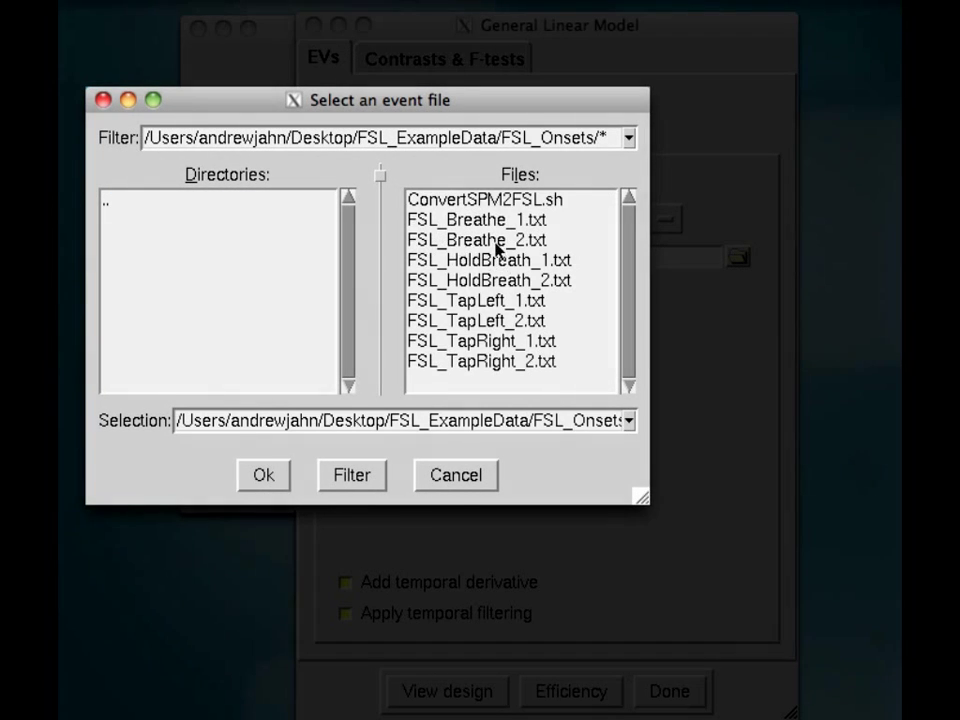
pyautogui.doubleClick(486, 216)
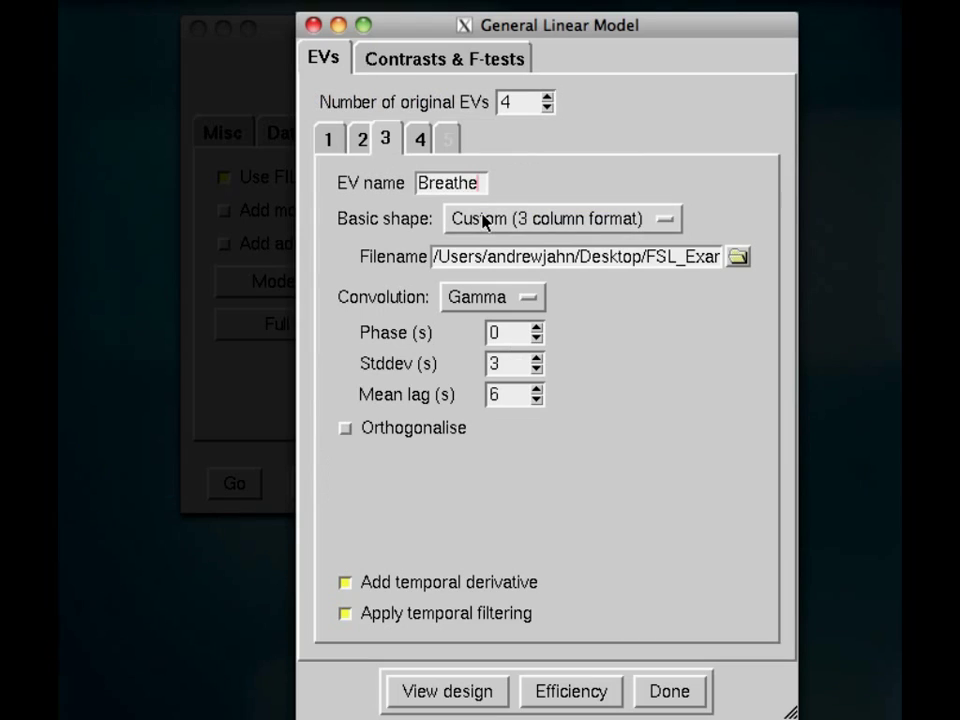
# Set EV 4 to HoldBreath, Custom (3 column format), with its onset file from FSL_Onsets
pyautogui.click(420, 139)
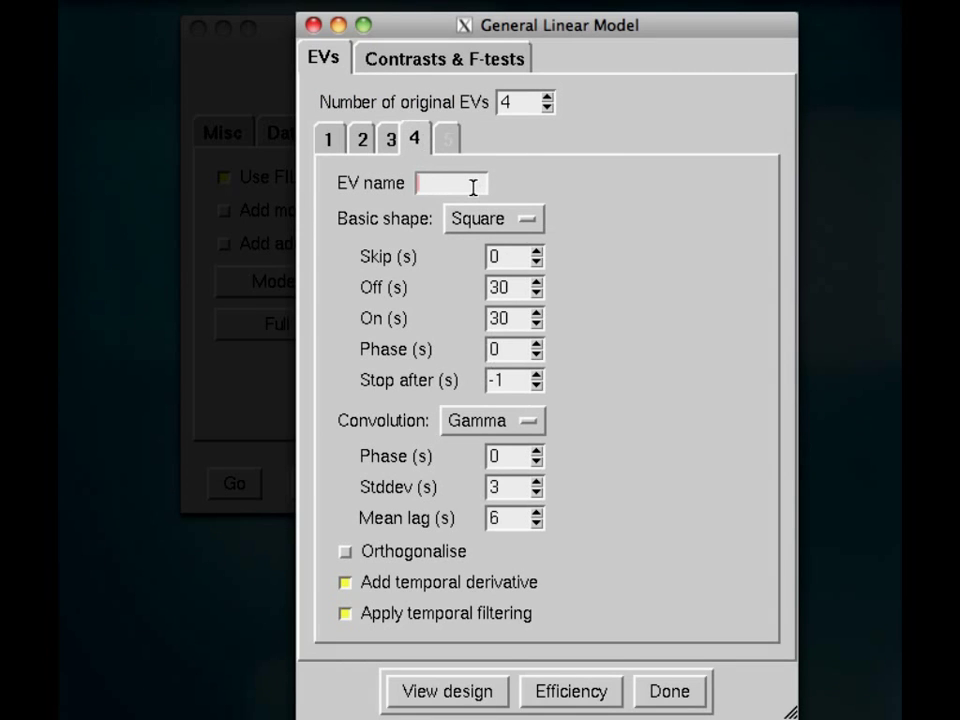
pyautogui.write('HoldBreath')
pyautogui.click(494, 218)
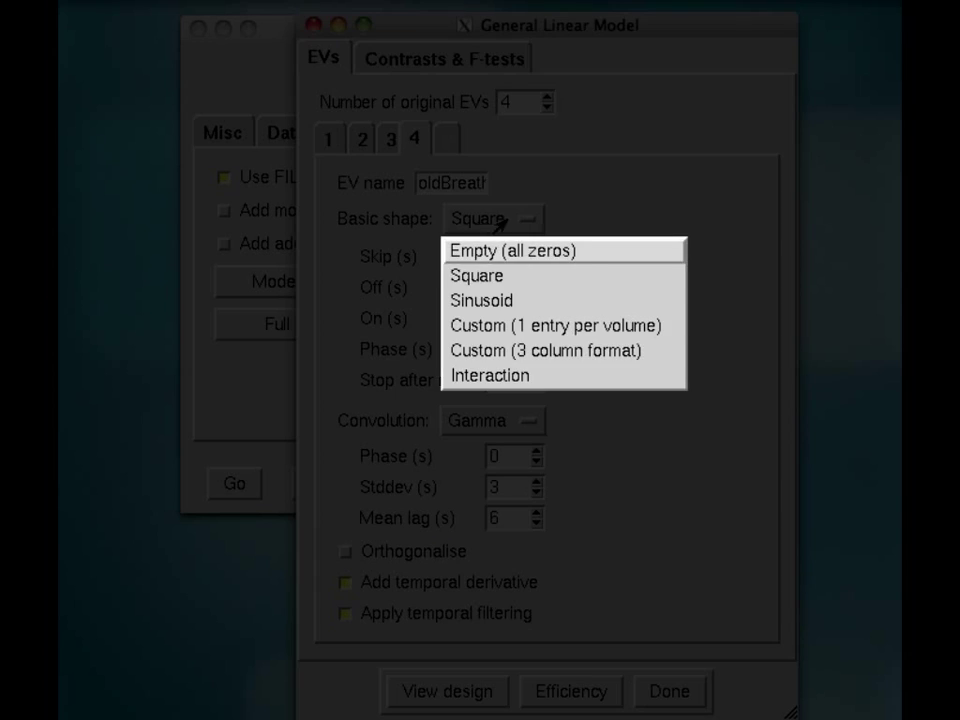
pyautogui.click(490, 354)
pyautogui.click(737, 257)
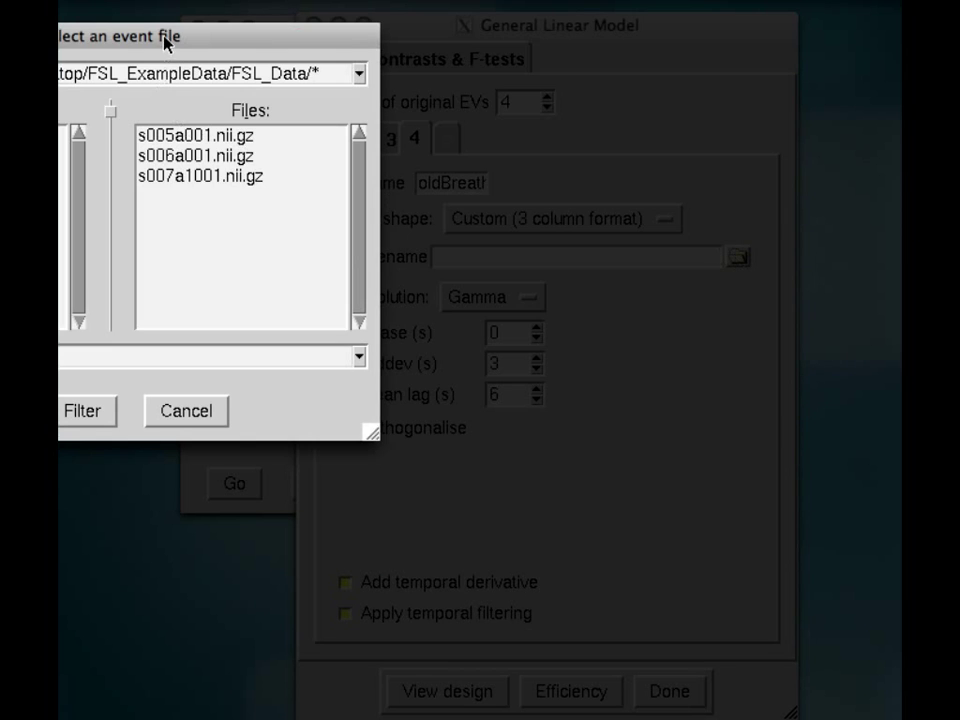
pyautogui.moveTo(166, 42); pyautogui.dragTo(541, 89)
pyautogui.doubleClick(274, 186)
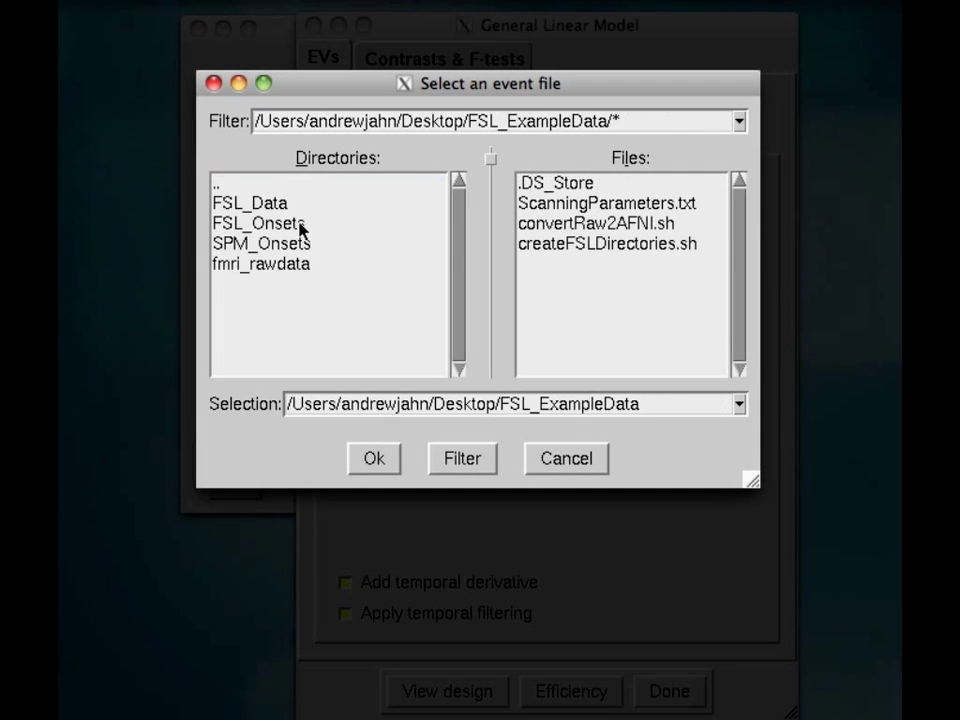
pyautogui.doubleClick(272, 224)
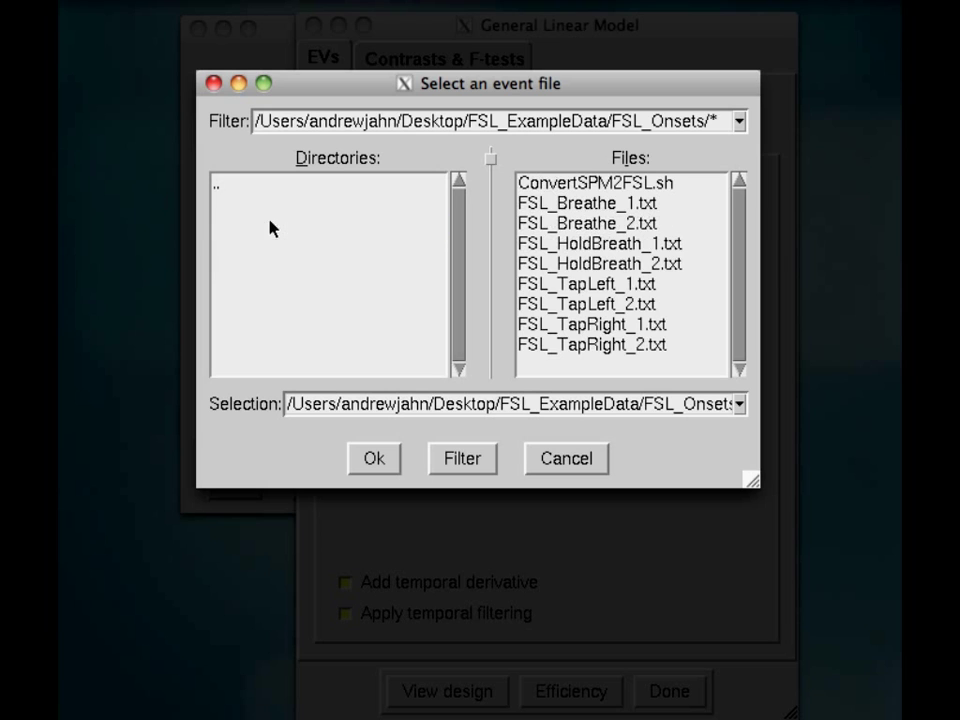
pyautogui.doubleClick(611, 244)
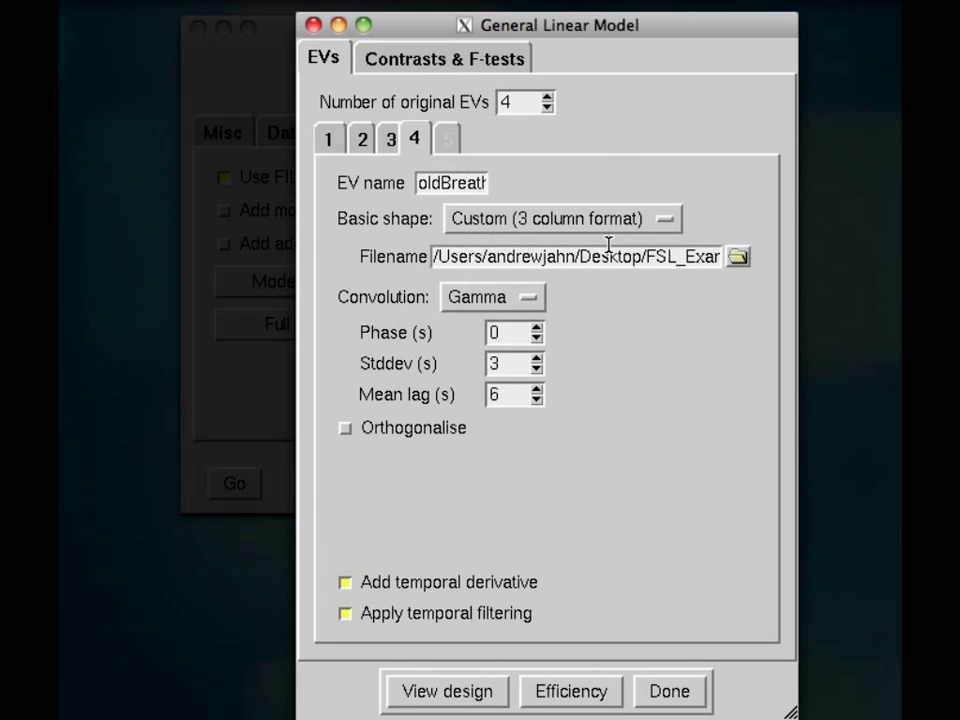
# Display the current design matrix, inspect it, then close it
pyautogui.click(433, 691)
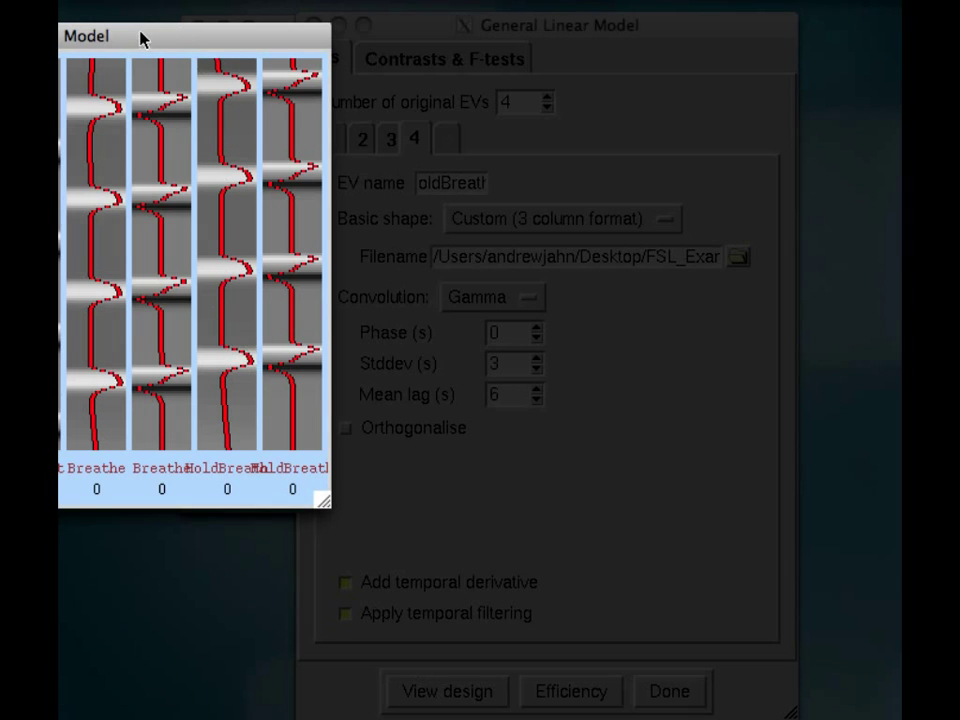
pyautogui.moveTo(140, 38); pyautogui.dragTo(403, 39)
pyautogui.click(92, 38)
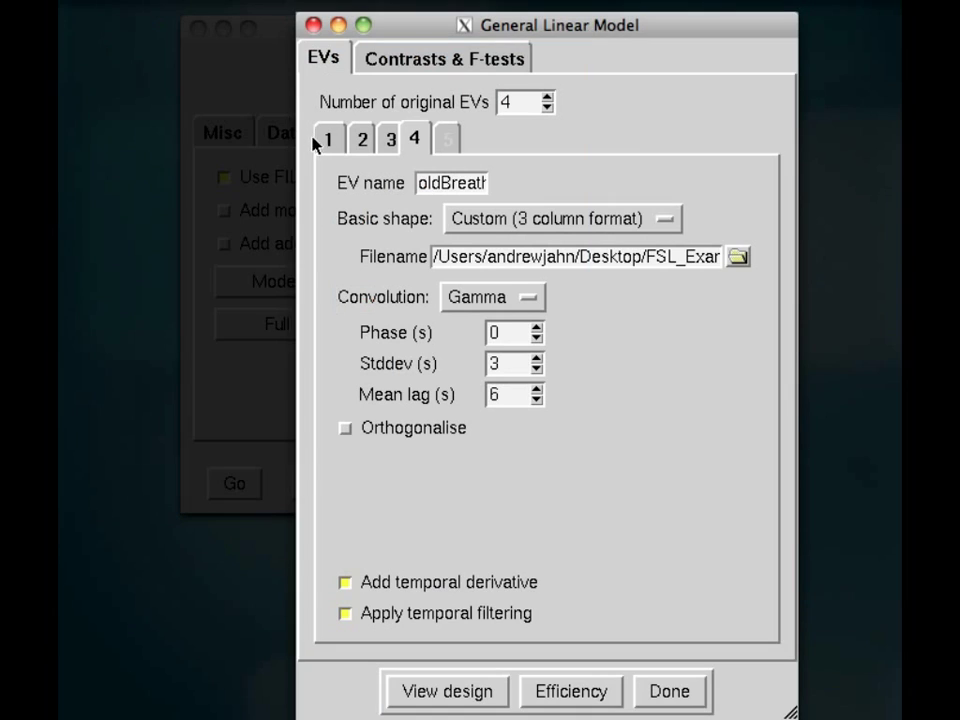
# Add a temporal derivative to TapLeft and view the resulting eight-column design matrix
pyautogui.click(328, 140)
pyautogui.click(388, 584)
pyautogui.click(440, 692)
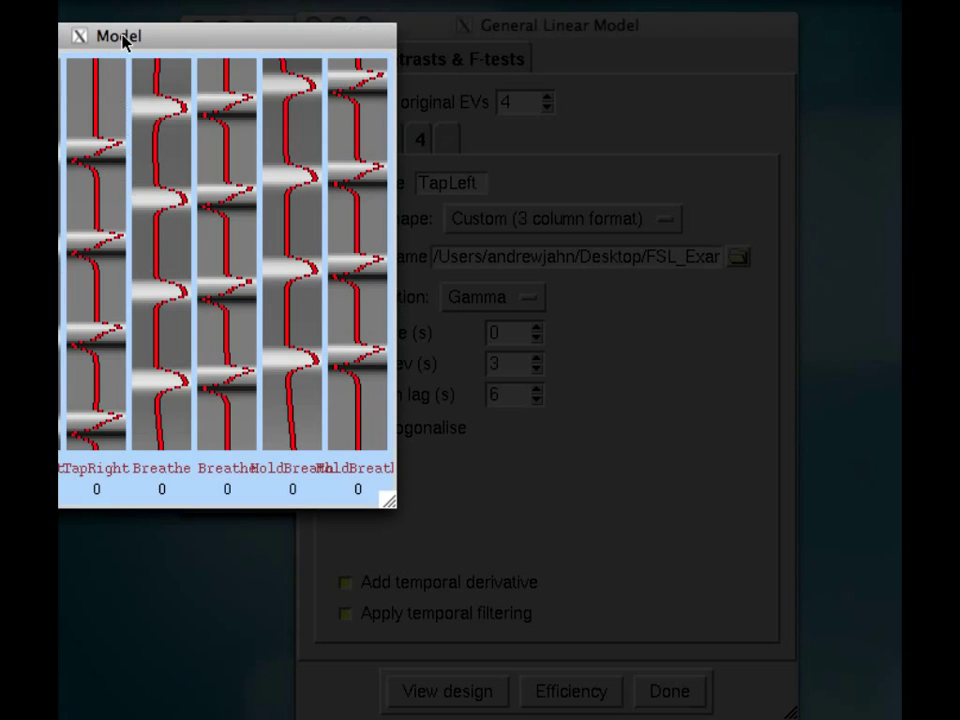
pyautogui.moveTo(122, 38); pyautogui.dragTo(511, 70)
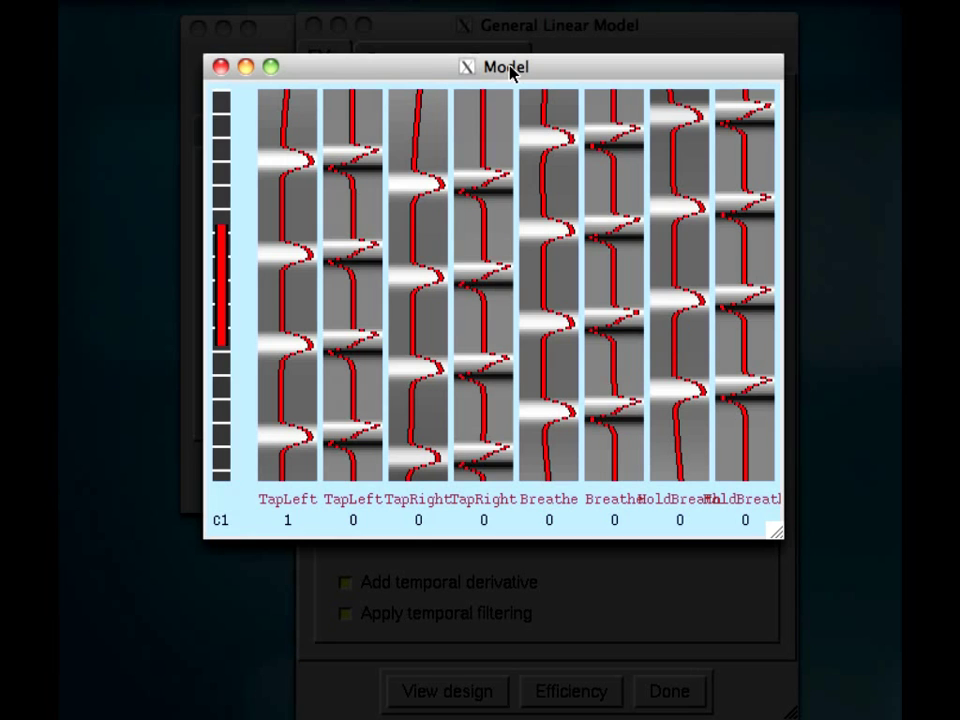
# Close the Model view and show the Design efficiency window, centred on screen
pyautogui.click(221, 67)
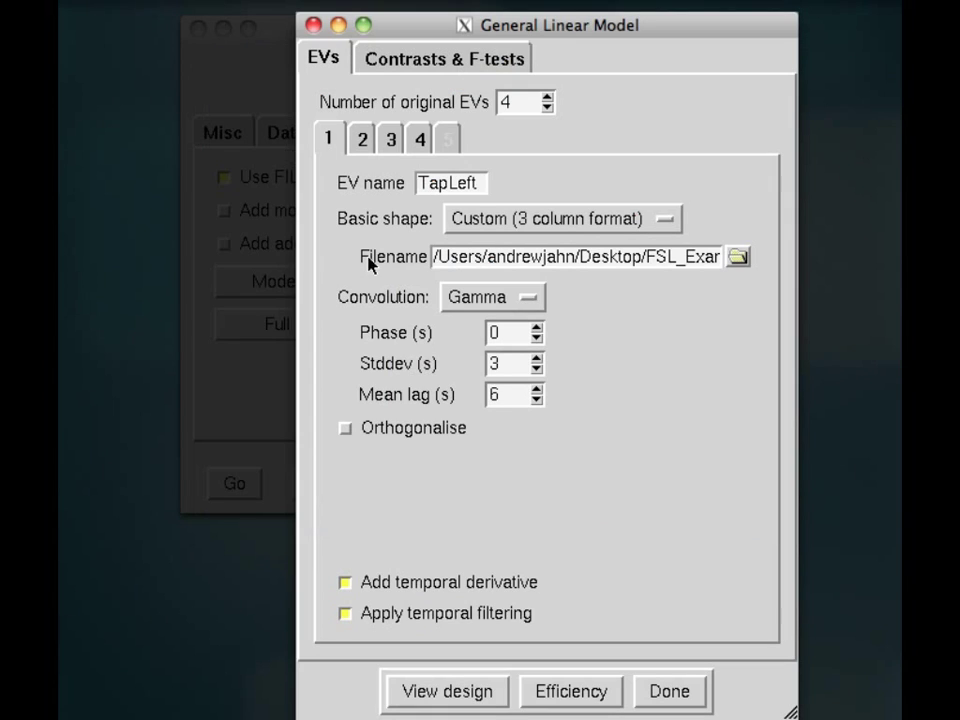
pyautogui.click(560, 692)
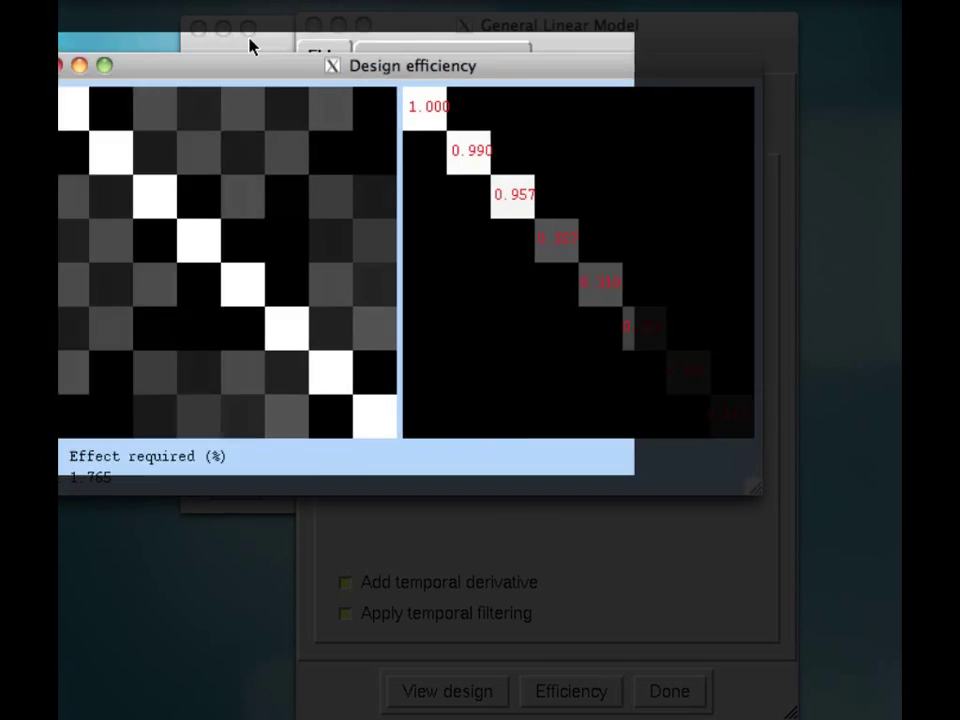
pyautogui.moveTo(250, 45); pyautogui.dragTo(449, 106)
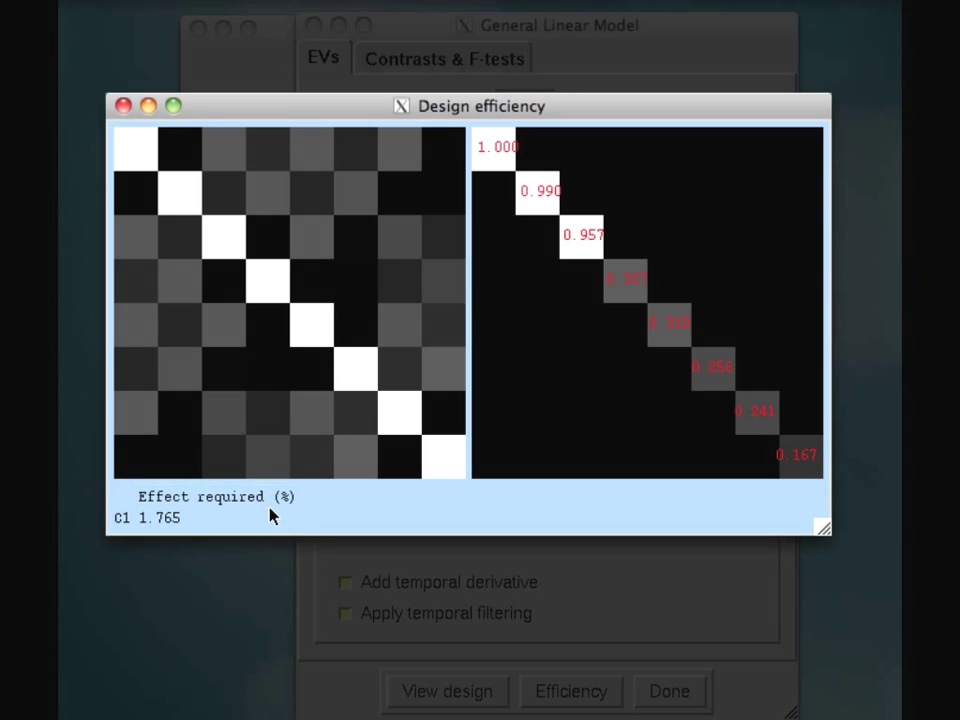
# Close the efficiency window and raise the Contrasts & F-tests contrast count to 8
pyautogui.click(123, 106)
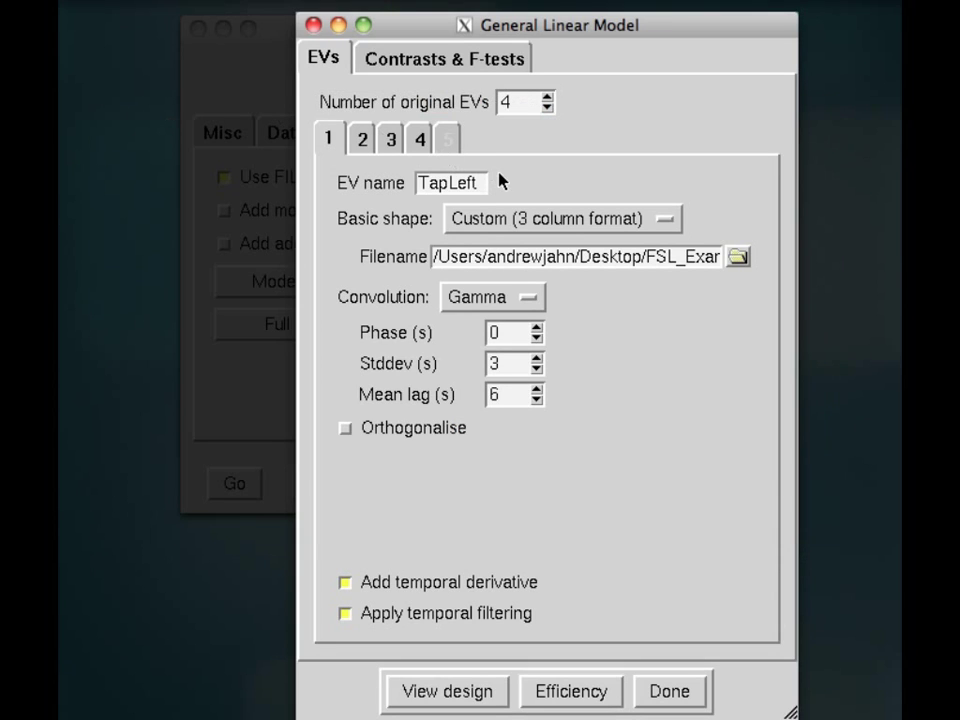
pyautogui.click(428, 60)
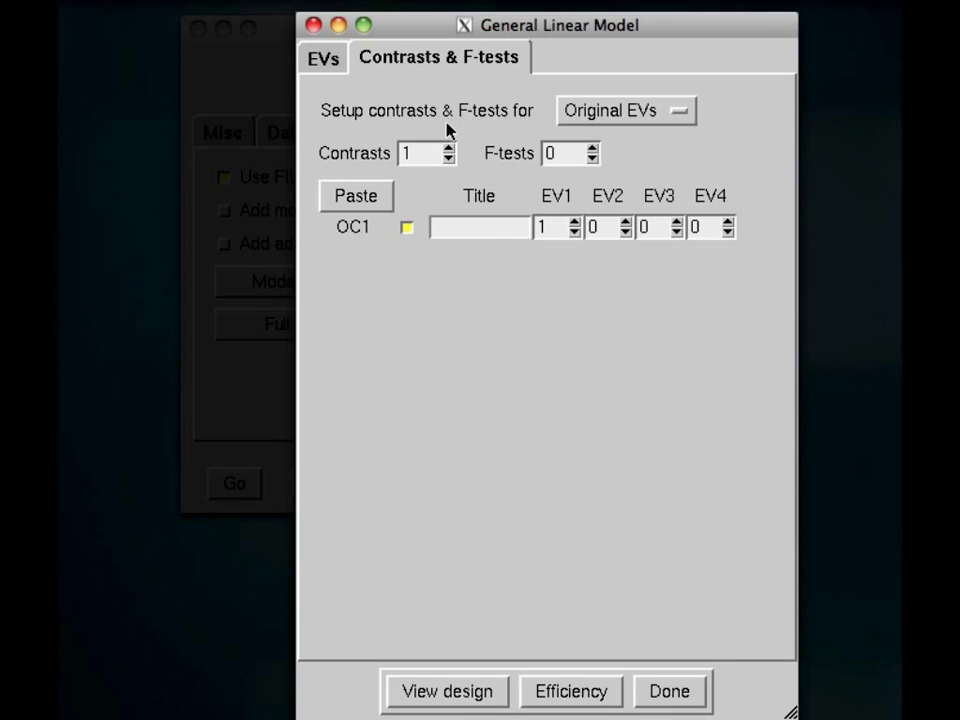
pyautogui.click(449, 148)
pyautogui.click(449, 148)
pyautogui.click(449, 148)
pyautogui.click(449, 148)
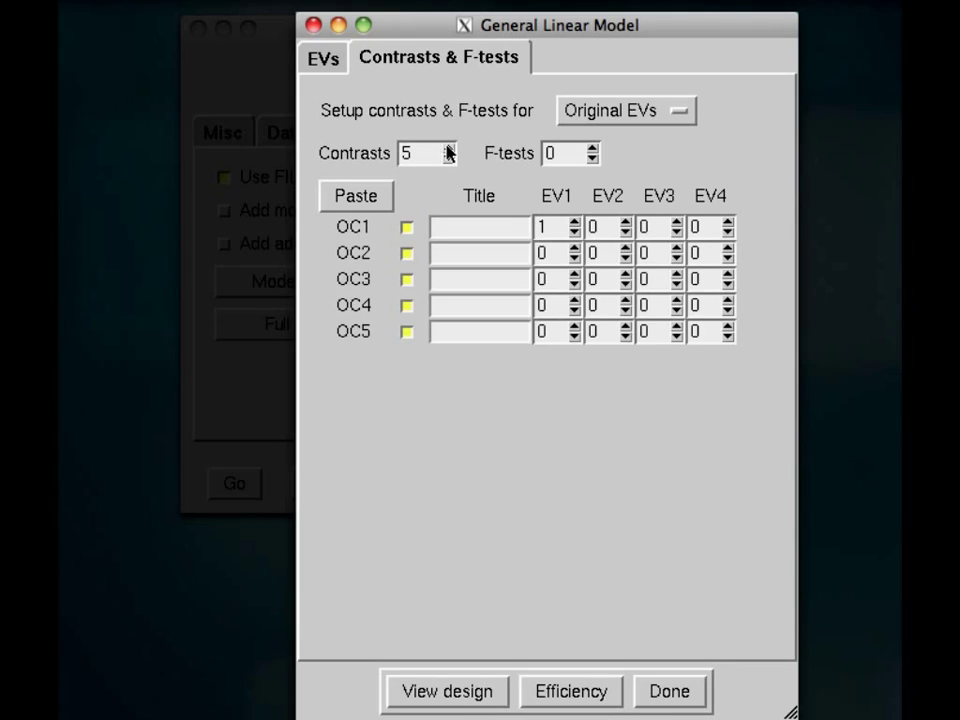
pyautogui.click(449, 148)
pyautogui.click(449, 148)
pyautogui.click(449, 148)
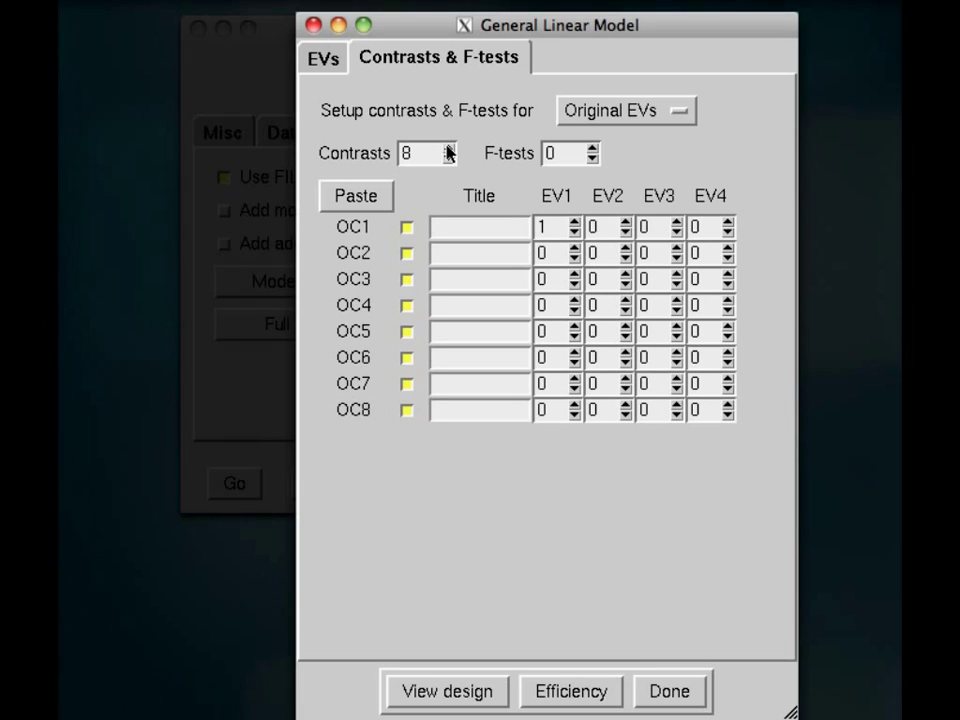
# Title contrast OC1 'Left-Right'
pyautogui.click(494, 232)
pyautogui.write('Tap')
pyautogui.press('BackSpace')
pyautogui.press('BackSpace')
pyautogui.press('BackSpace')
pyautogui.write('Left-Right')
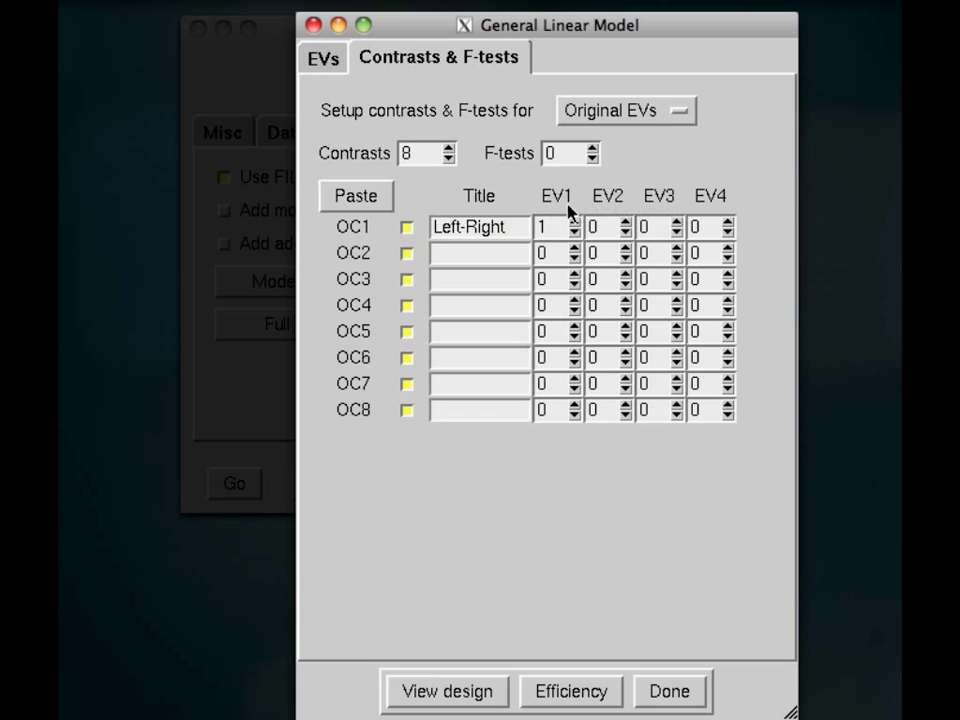
# Check the EV names TapLeft, TapRight and Breathe, then set OC1's EV2 weight to -1
pyautogui.click(322, 56)
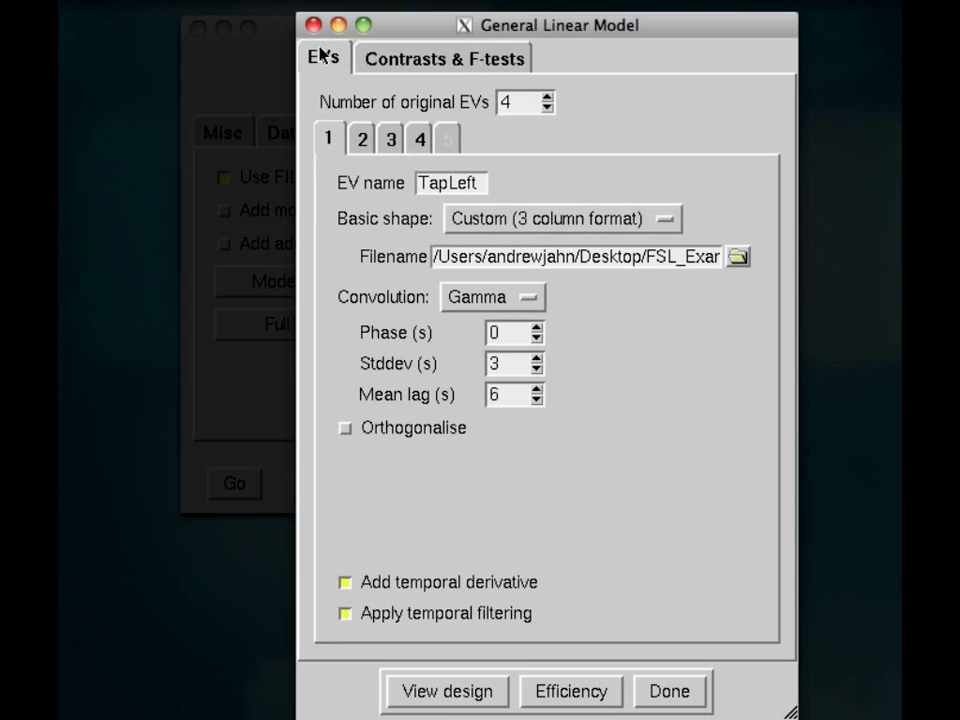
pyautogui.click(363, 140)
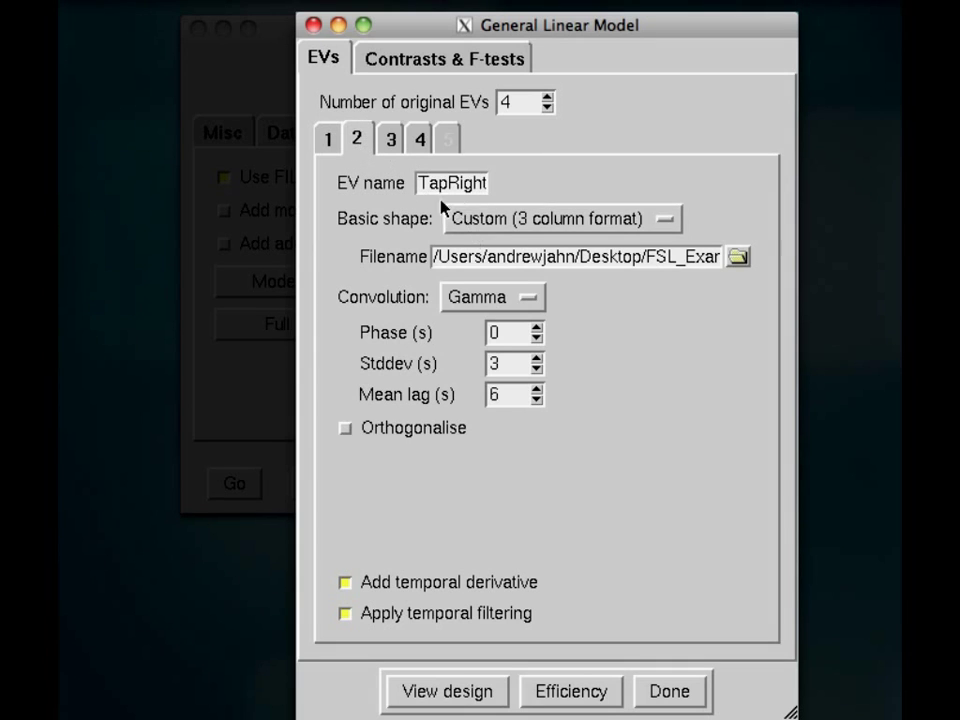
pyautogui.click(390, 141)
pyautogui.click(334, 138)
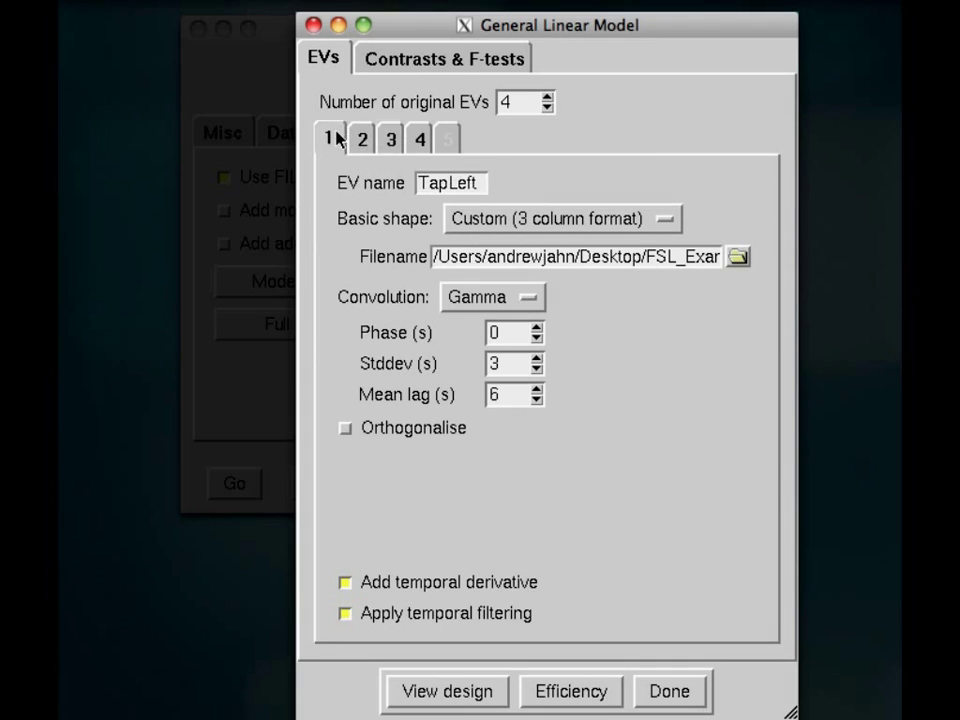
pyautogui.click(404, 76)
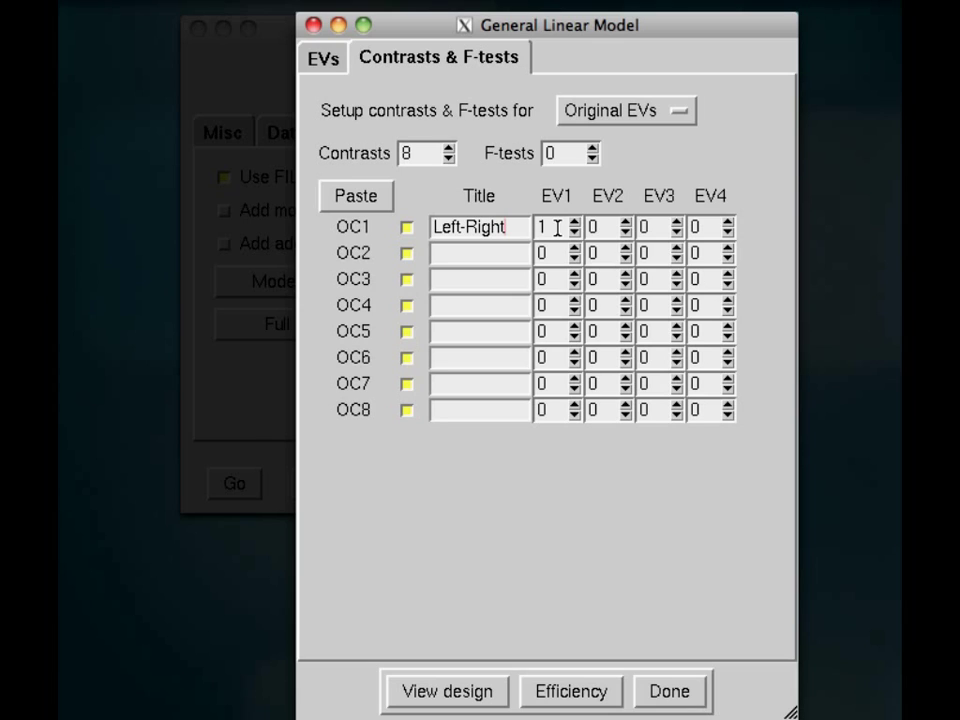
pyautogui.click(627, 233)
# Add contrast OC2 'Right-Left' weighting EV1 -1 and EV2 1
pyautogui.click(470, 264)
pyautogui.write('Right-Left')
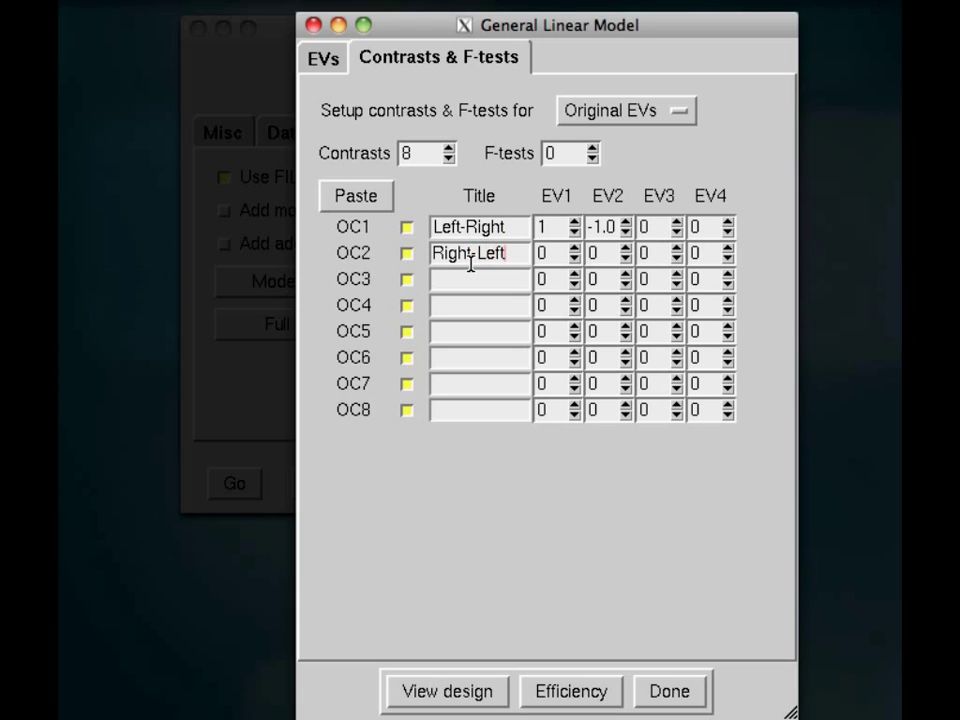
pyautogui.click(575, 259)
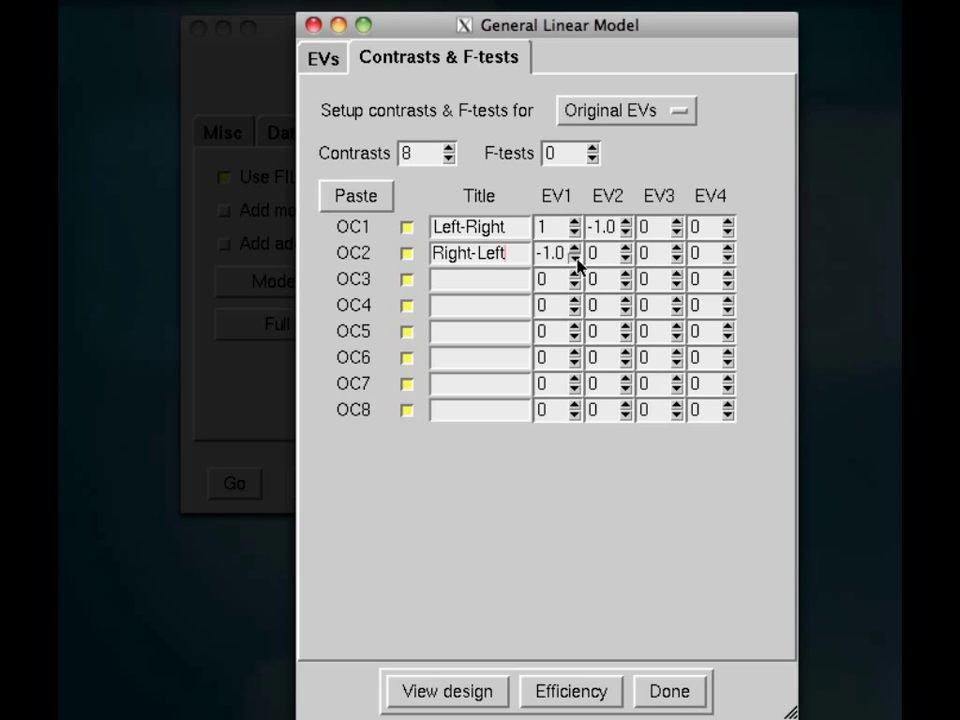
pyautogui.click(627, 249)
pyautogui.click(489, 279)
# Title OC3 'Breathe-HoldBreath', confirm EV3 is Breathe, and weight EV3 1, EV4 -1
pyautogui.write('Breathe-HoldB')
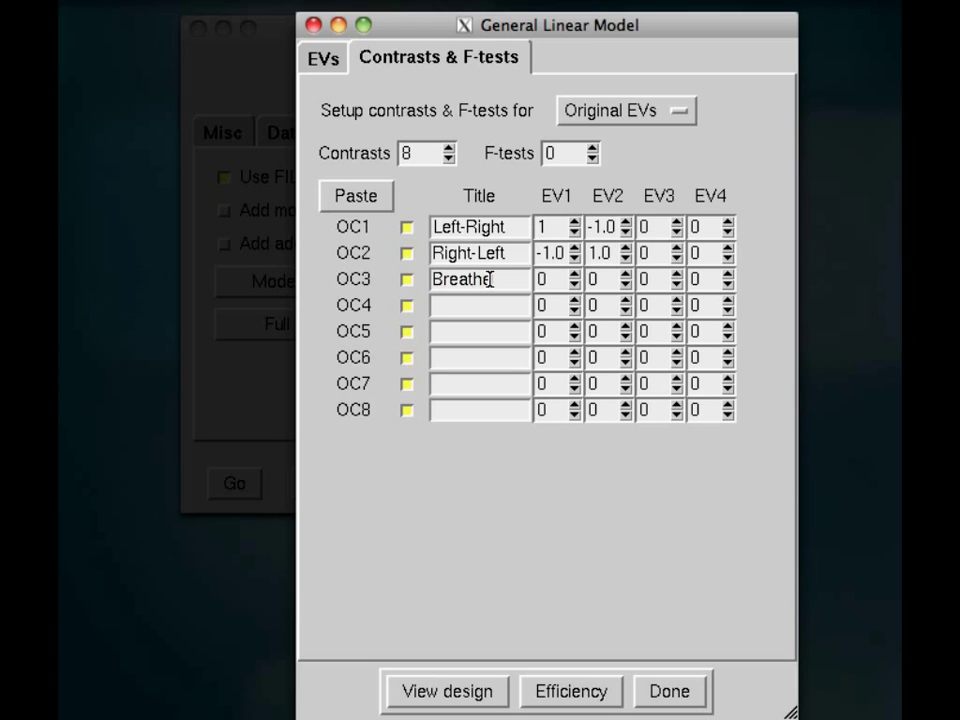
pyautogui.write('reath')
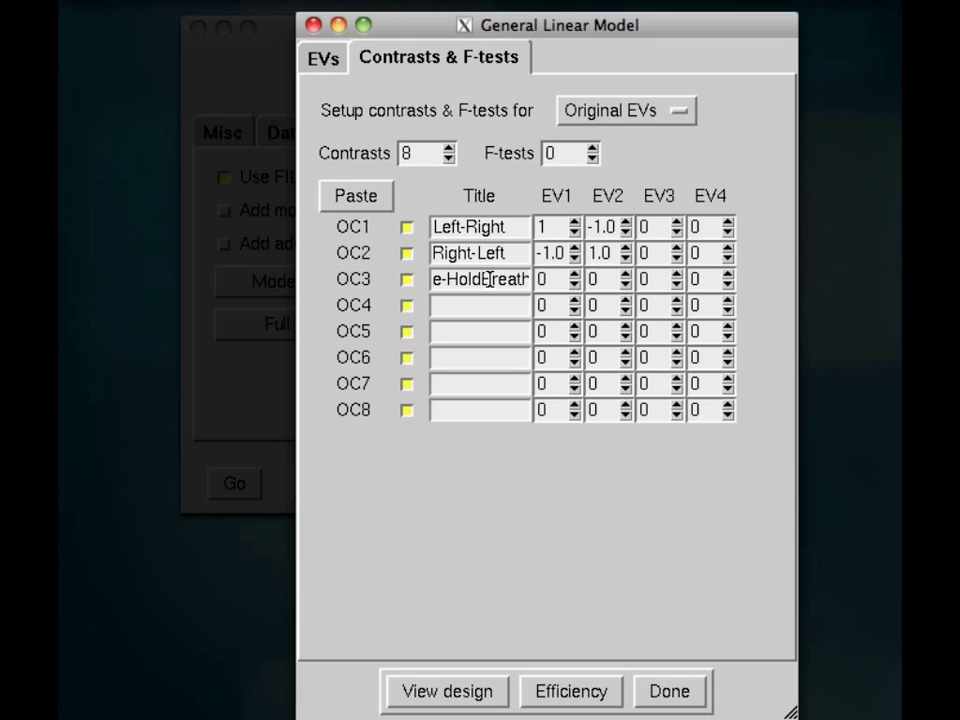
pyautogui.click(330, 58)
pyautogui.click(389, 137)
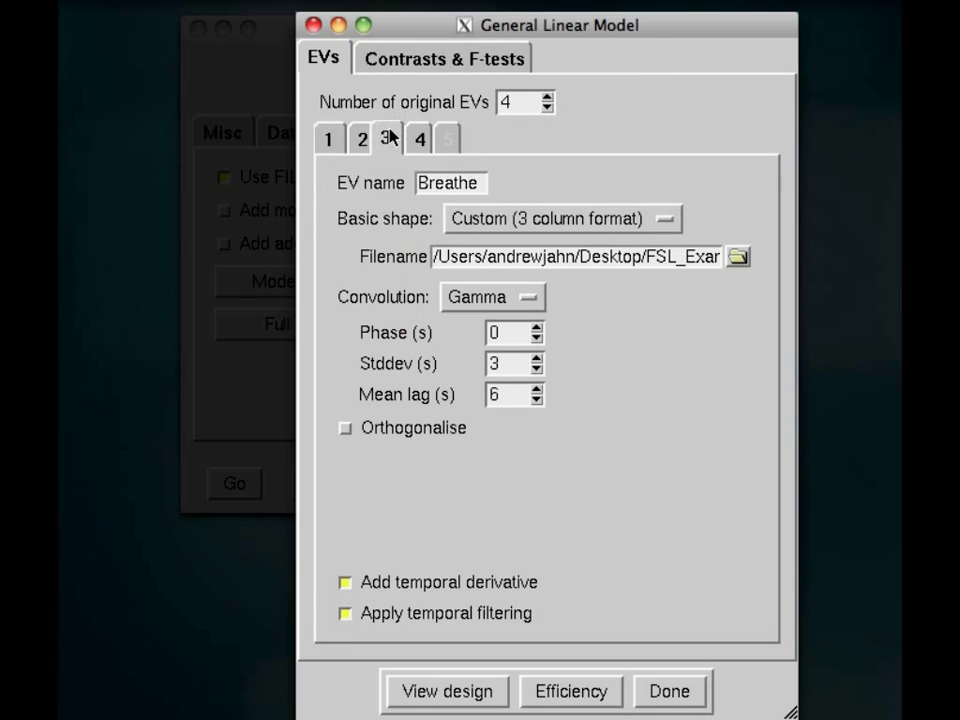
pyautogui.click(420, 60)
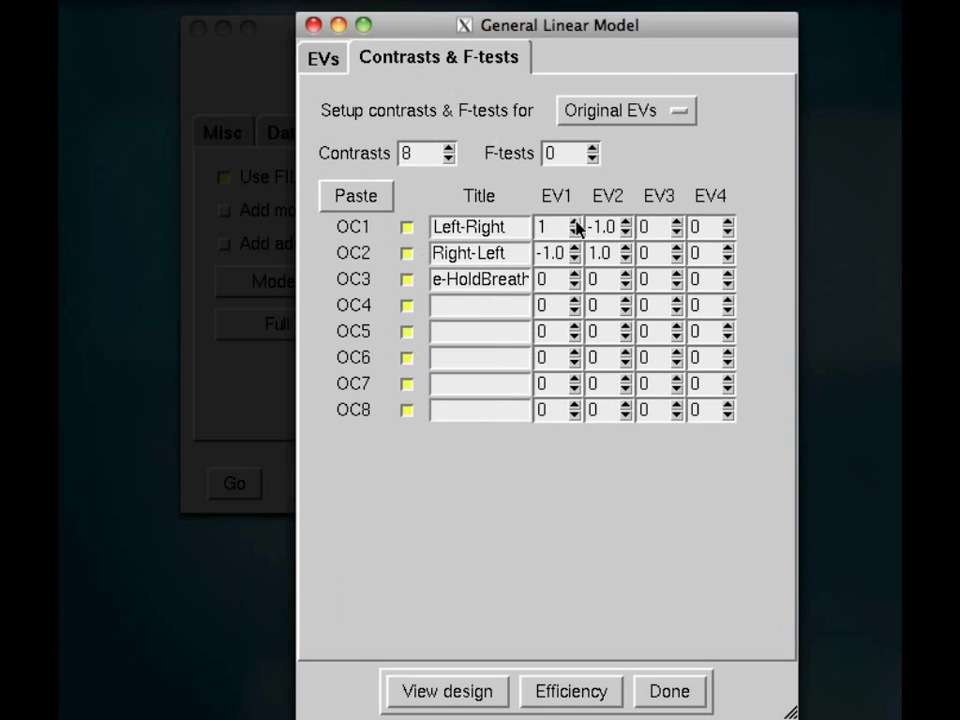
pyautogui.click(679, 275)
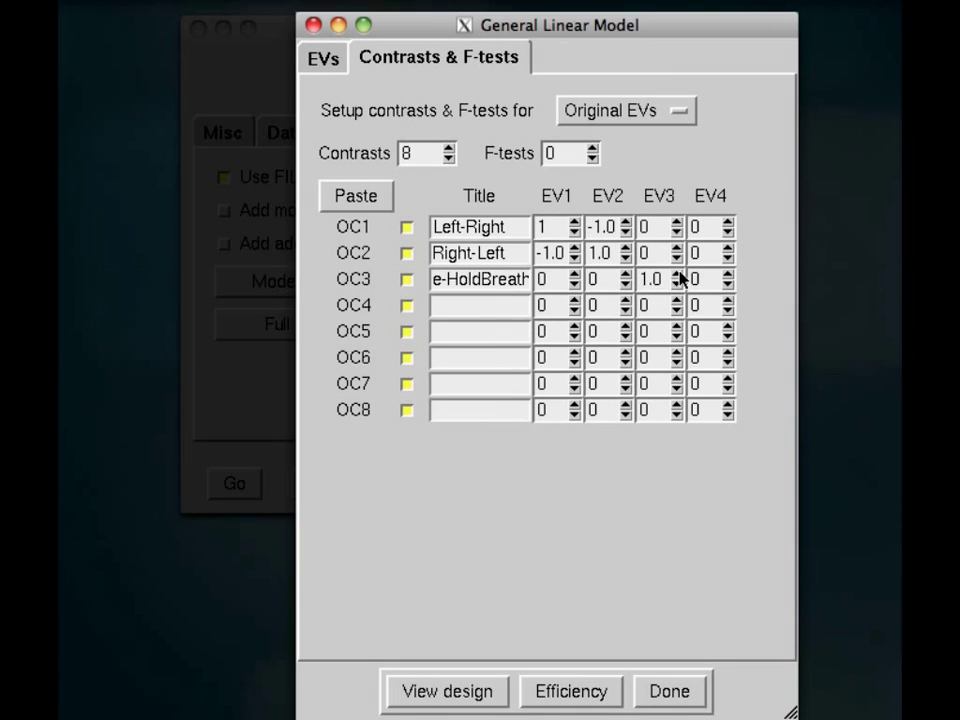
pyautogui.click(729, 285)
# Add contrast OC4 'HoldBreath-Breath' weighting EV3 -1 and EV4 1
pyautogui.click(460, 307)
pyautogui.write('HoldBreat')
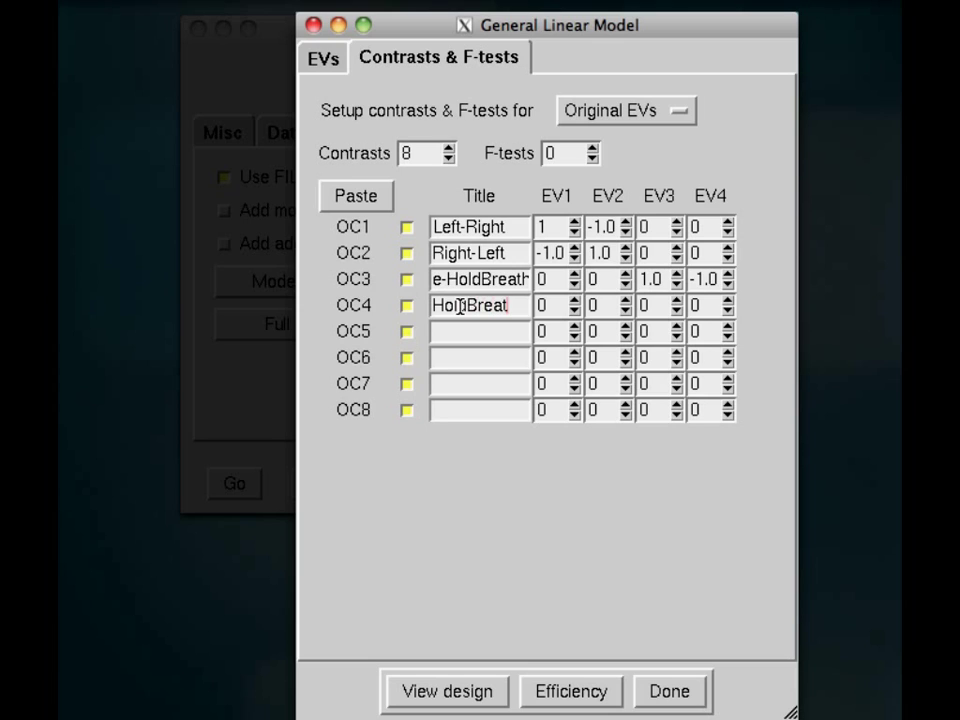
pyautogui.write('h-Breath')
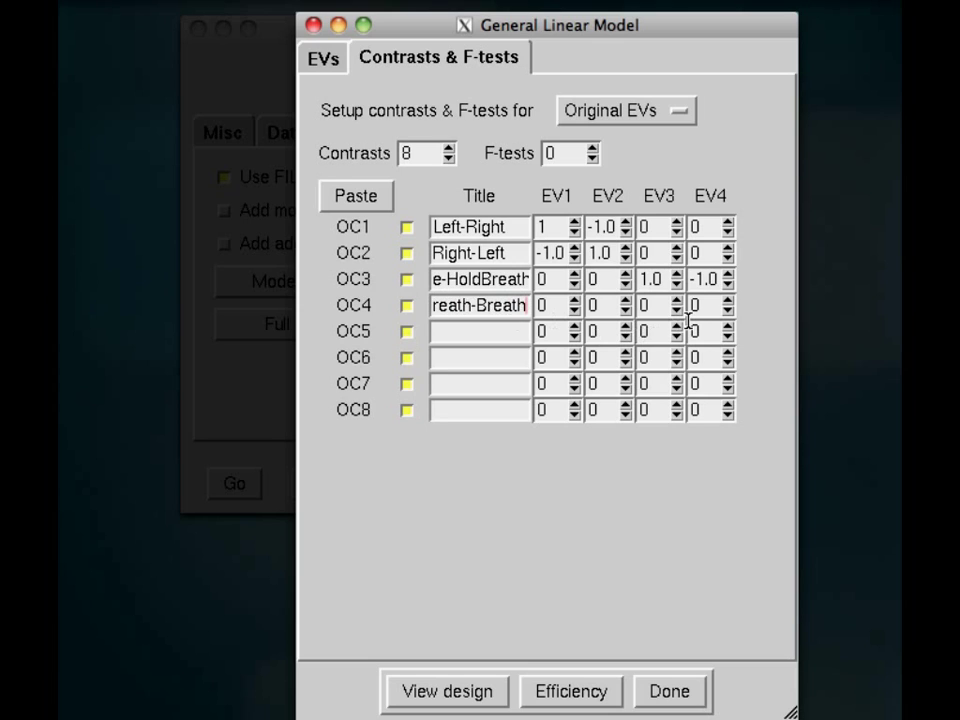
pyautogui.click(677, 309)
pyautogui.click(729, 300)
pyautogui.click(448, 336)
# Add contrasts OC5 'Left' and OC6 'Right', weighting EV1 and EV2 by 1 respectively
pyautogui.write('Left')
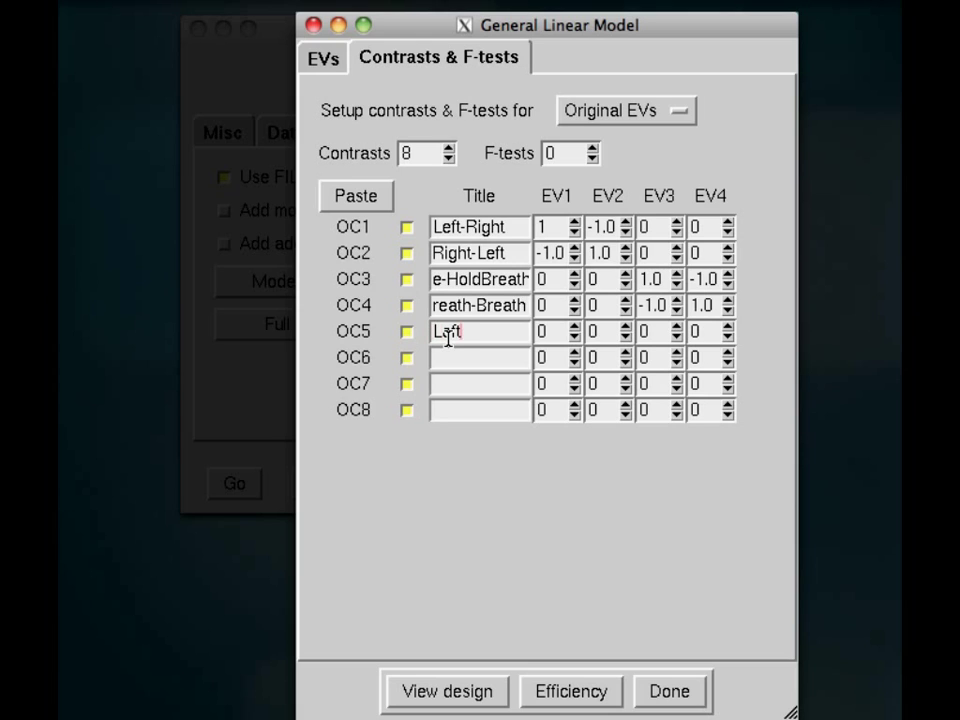
pyautogui.click(578, 328)
pyautogui.click(485, 365)
pyautogui.write('Right')
pyautogui.click(626, 353)
# Add contrasts 'Breathe' and 'HoldBreath' weighting EV3 and EV4 by 1, and set F-tests to 1
pyautogui.click(486, 385)
pyautogui.write('Breathe')
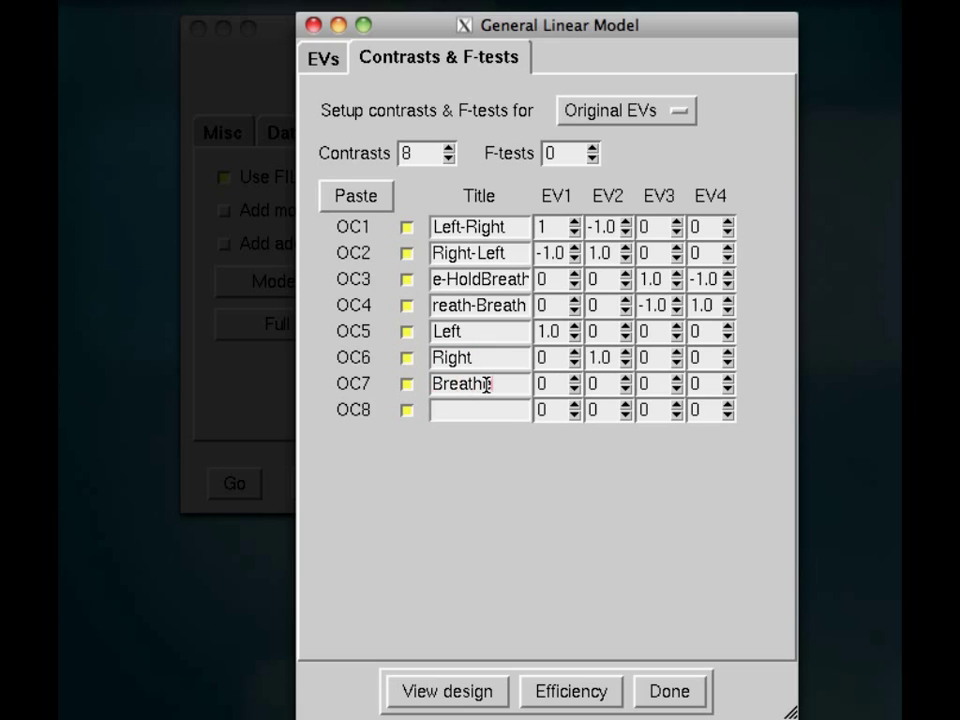
pyautogui.click(678, 379)
pyautogui.click(467, 416)
pyautogui.write('HoldBreath')
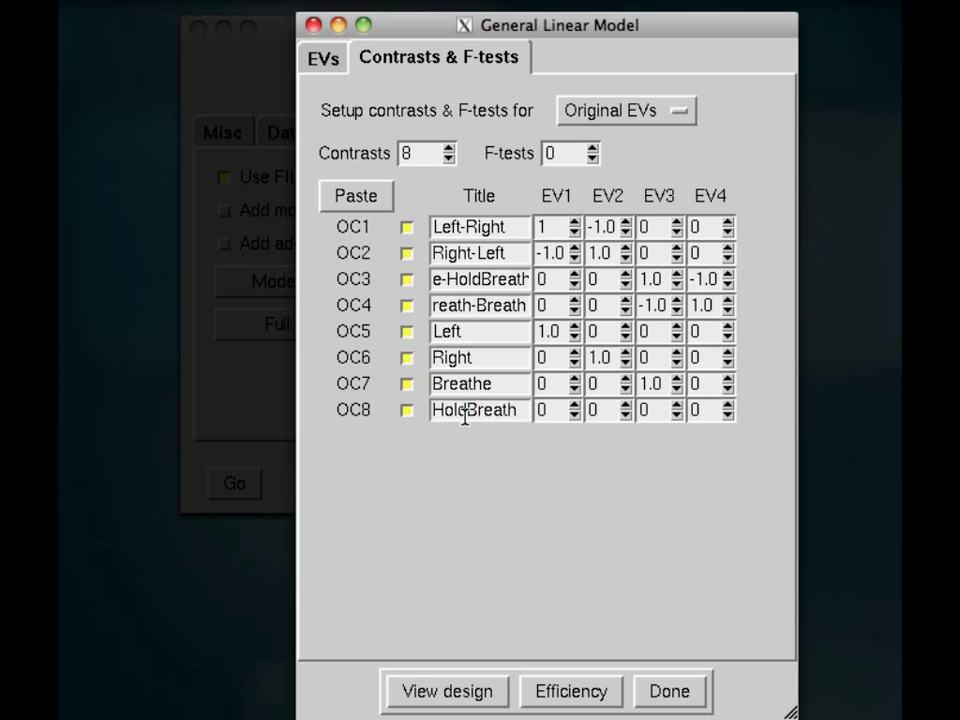
pyautogui.click(729, 404)
pyautogui.click(592, 148)
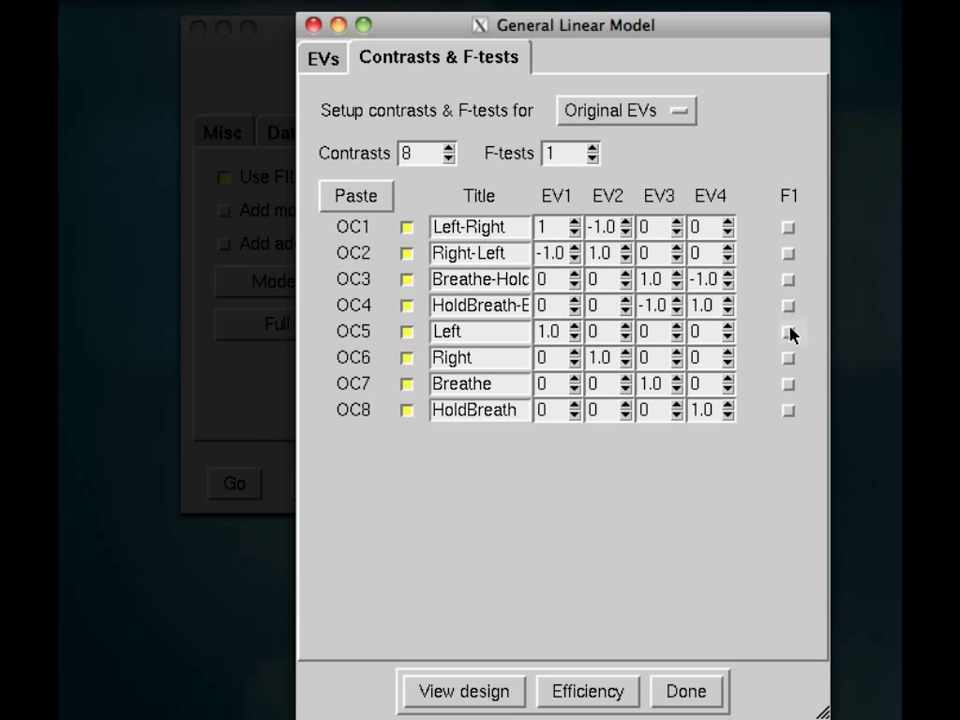
# Tick OC7 and OC8 for F-test 1, then untick OC5 through OC8
pyautogui.click(789, 384)
pyautogui.click(789, 410)
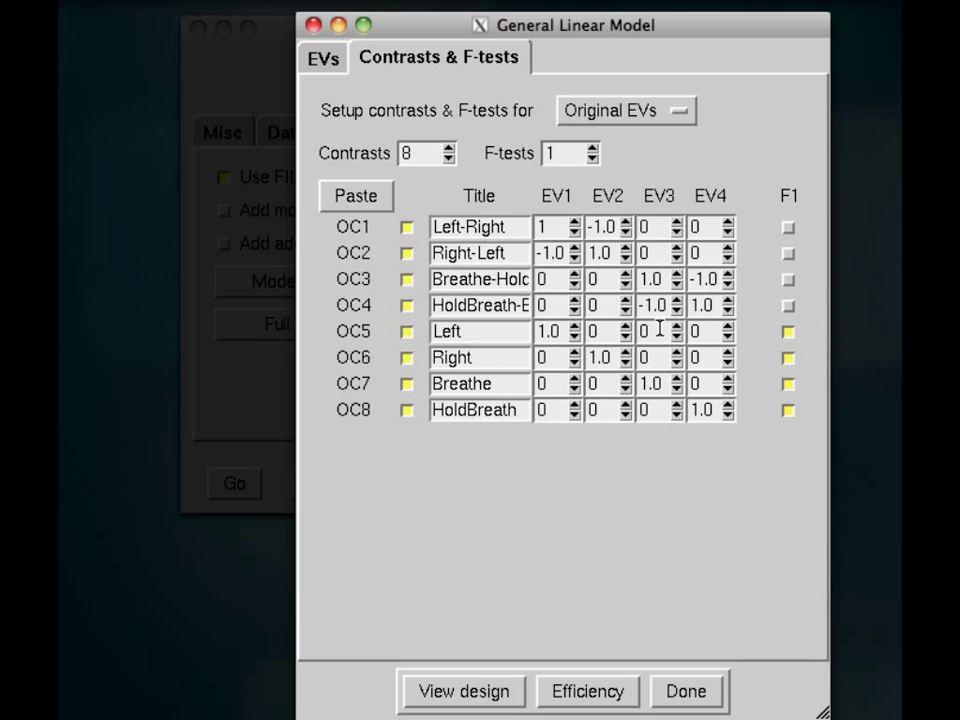
pyautogui.click(788, 332)
pyautogui.click(788, 358)
pyautogui.click(788, 384)
pyautogui.click(788, 410)
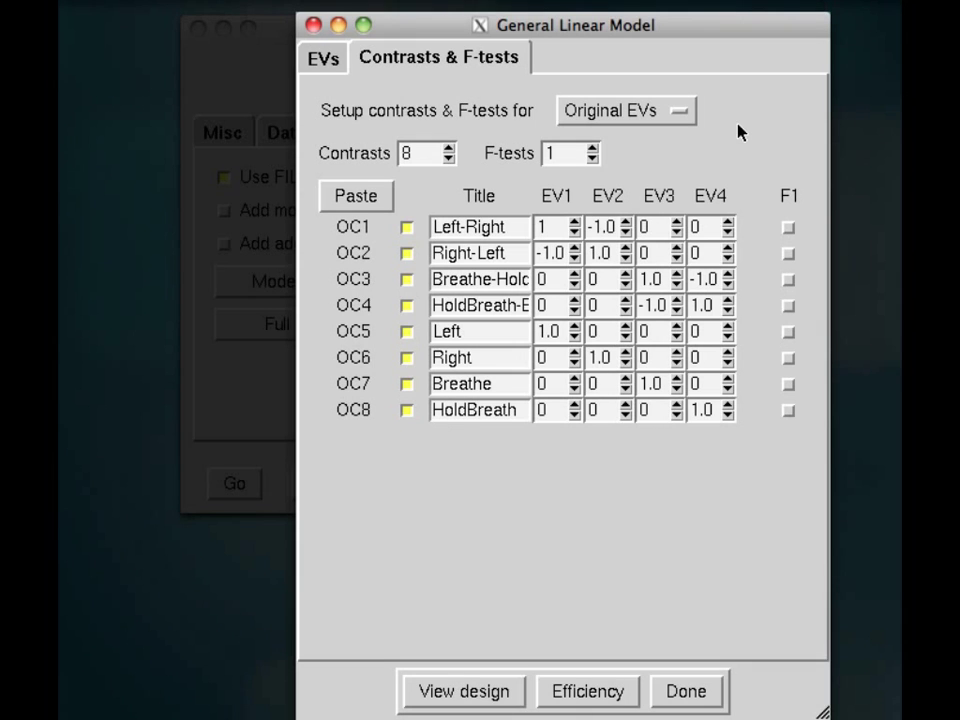
# Dismiss the invalid F-test error on Done and lower the F-test count back to 0
pyautogui.click(681, 698)
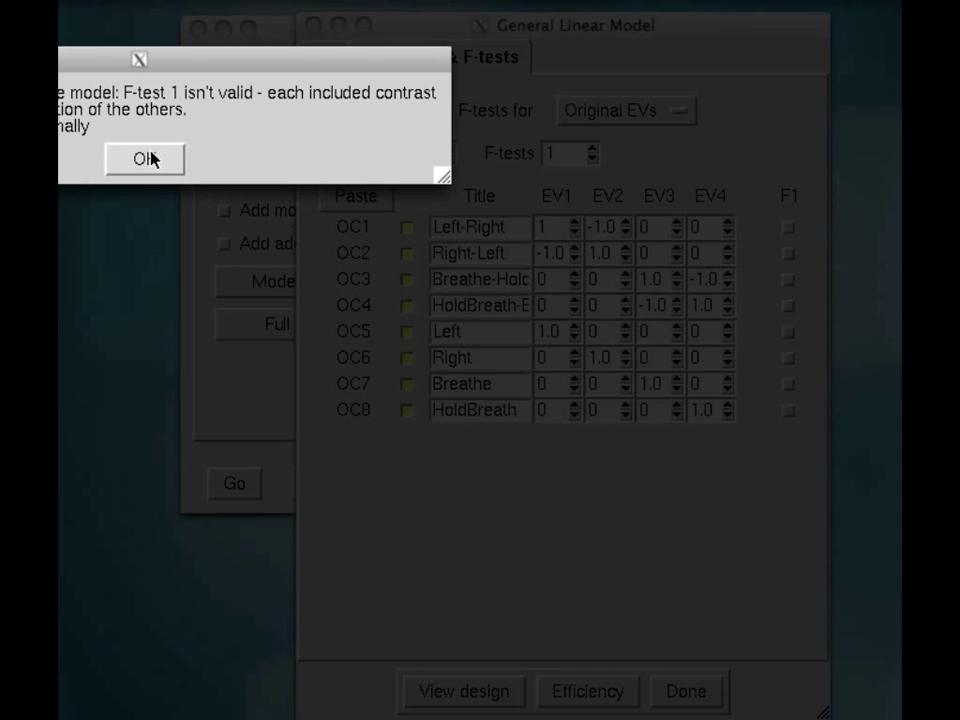
pyautogui.click(146, 159)
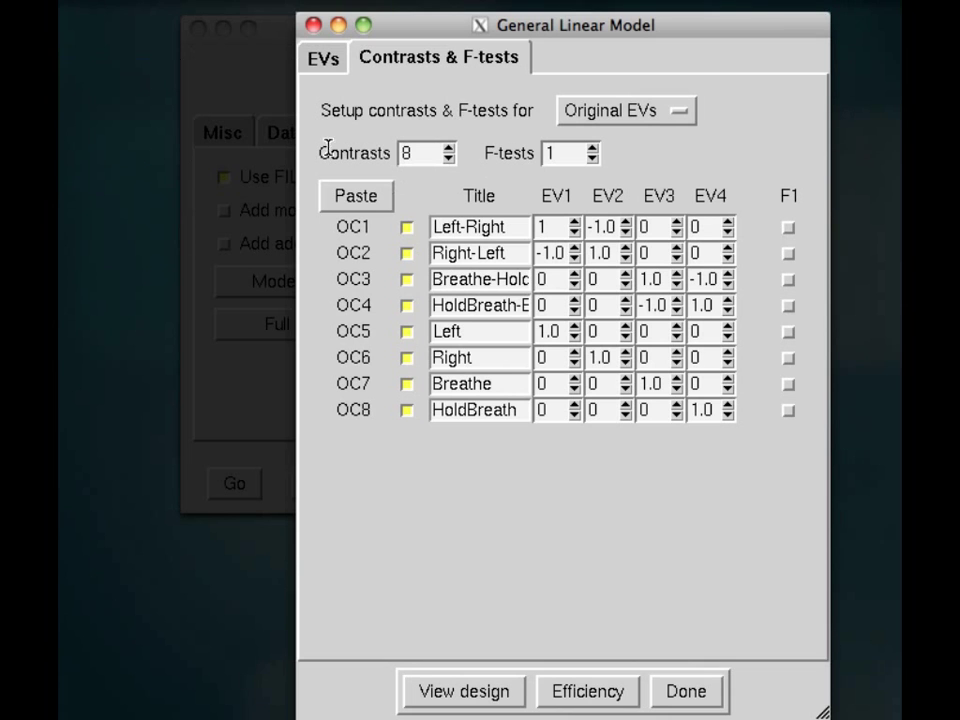
pyautogui.click(592, 159)
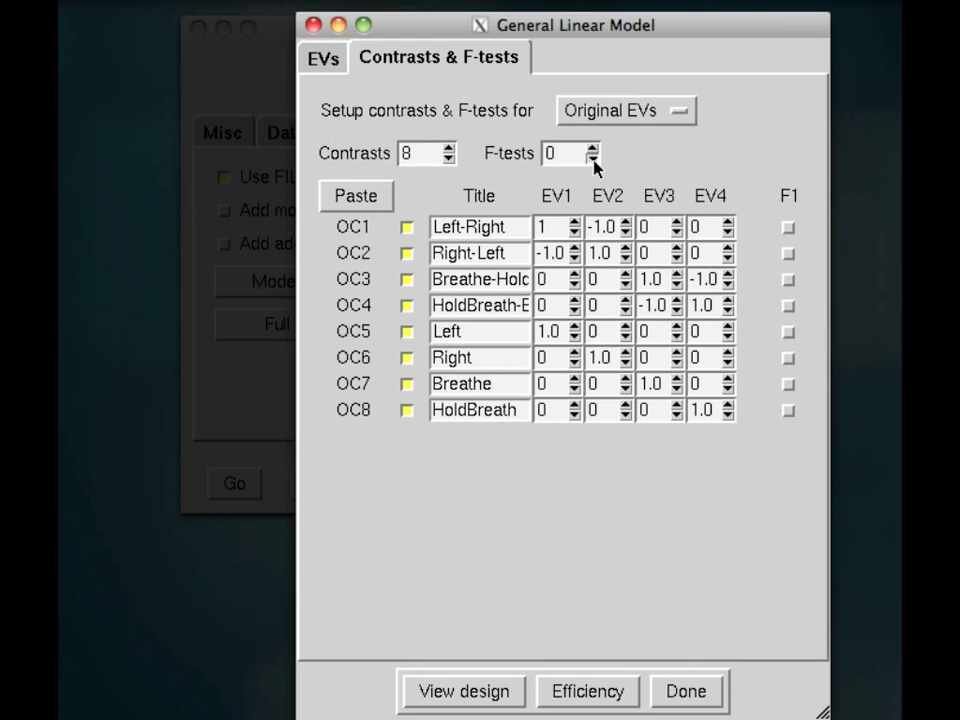
# Finish the model with Done, review the full design matrix, then close it
pyautogui.click(670, 692)
pyautogui.moveTo(176, 38); pyautogui.dragTo(450, 40)
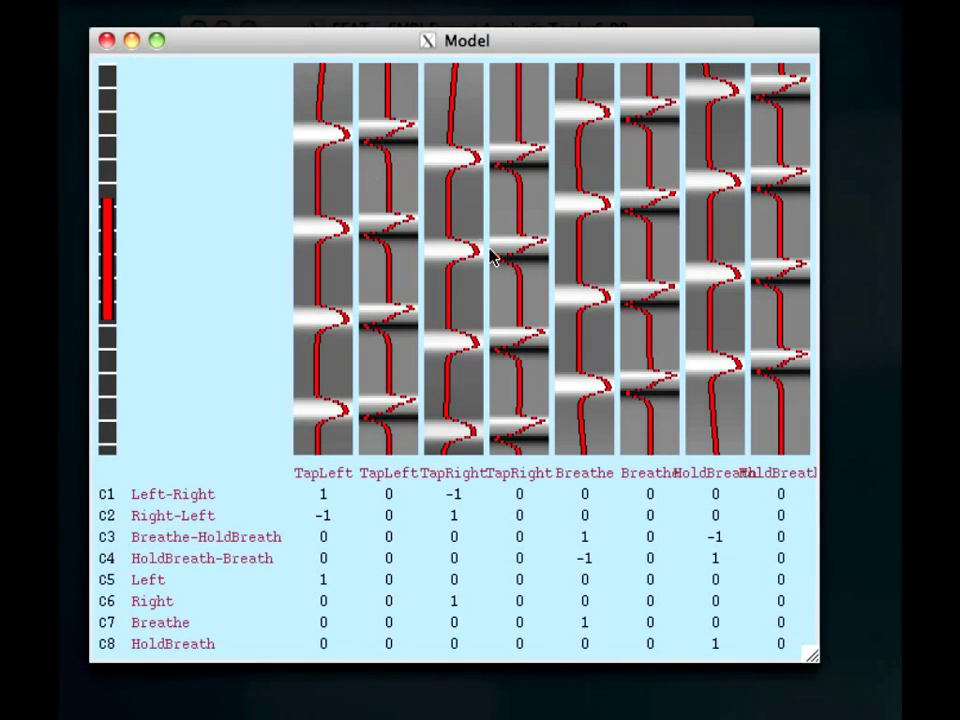
pyautogui.click(106, 40)
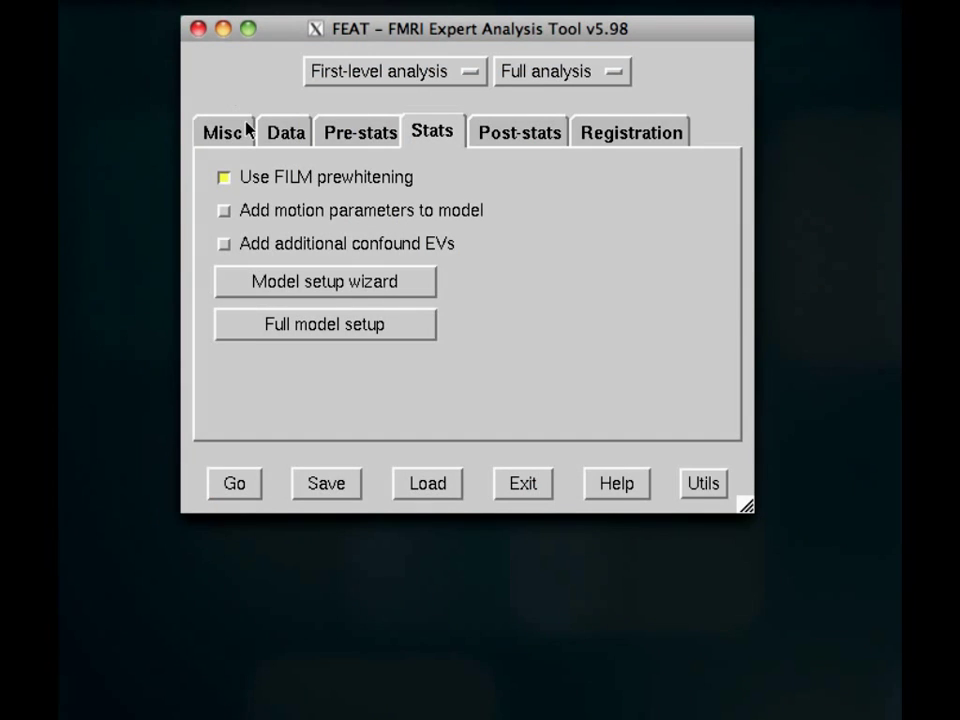